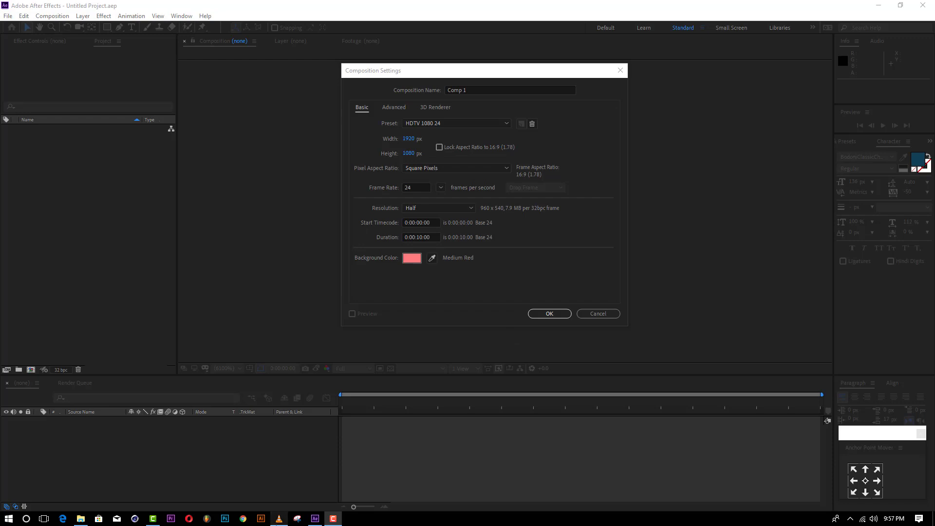
Play the promo.mp4 reference video in VLC at 85% volume, then pause it at 00:17.
left_click(279, 520)
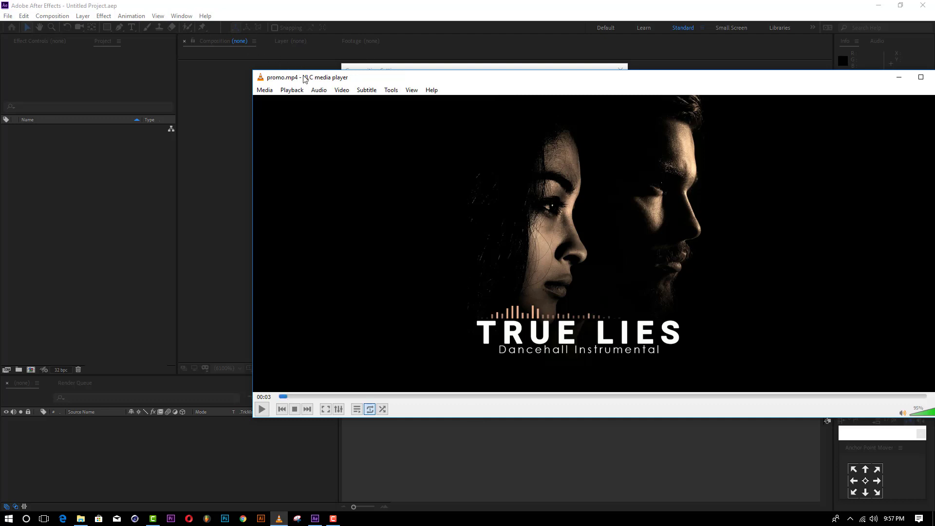
left_click_drag(297, 80, 200, 85)
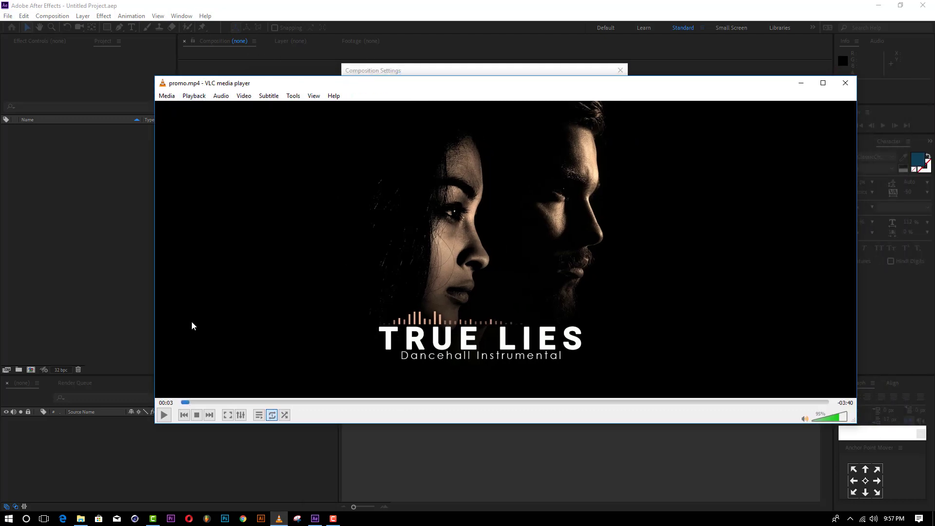
left_click(164, 415)
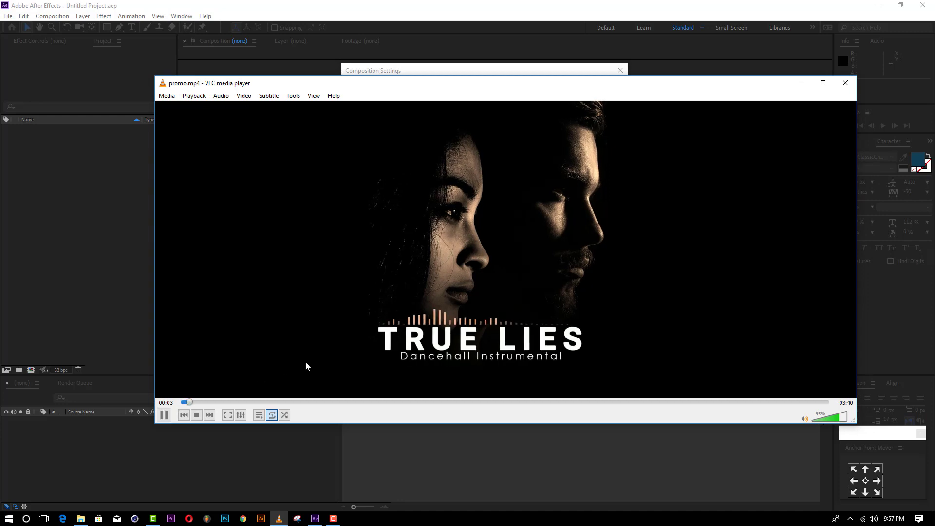
scroll(359, 346, "up", 2)
scroll(360, 346, "down", 4)
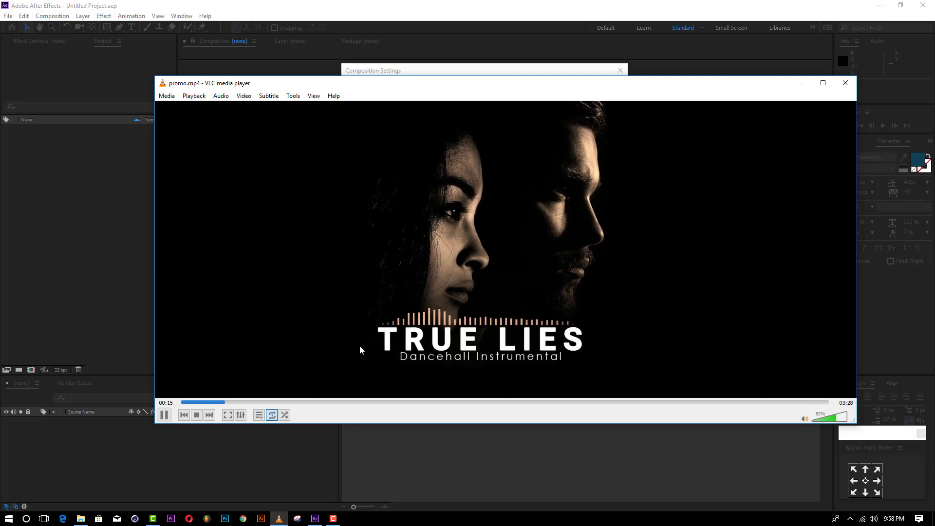
left_click(165, 415)
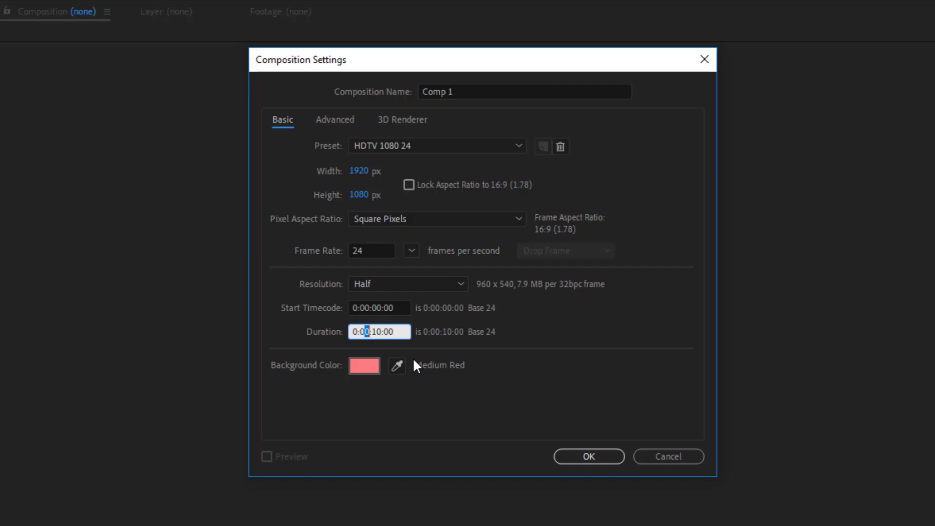
Set the composition to 0;03;27;00 duration with the HDTV 1080 29.97 preset, named AU.
type("3")
left_click(375, 332)
left_click_drag(376, 332, 381, 331)
type("27")
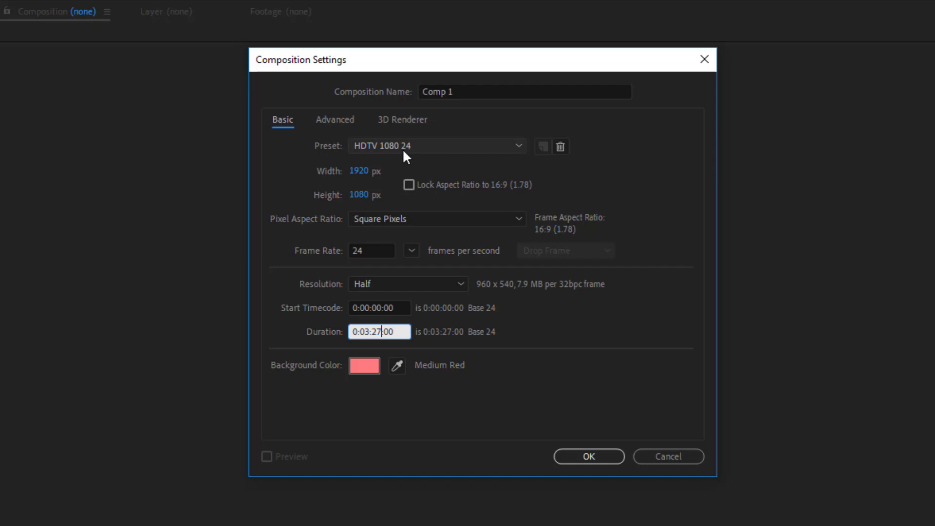
left_click(422, 92)
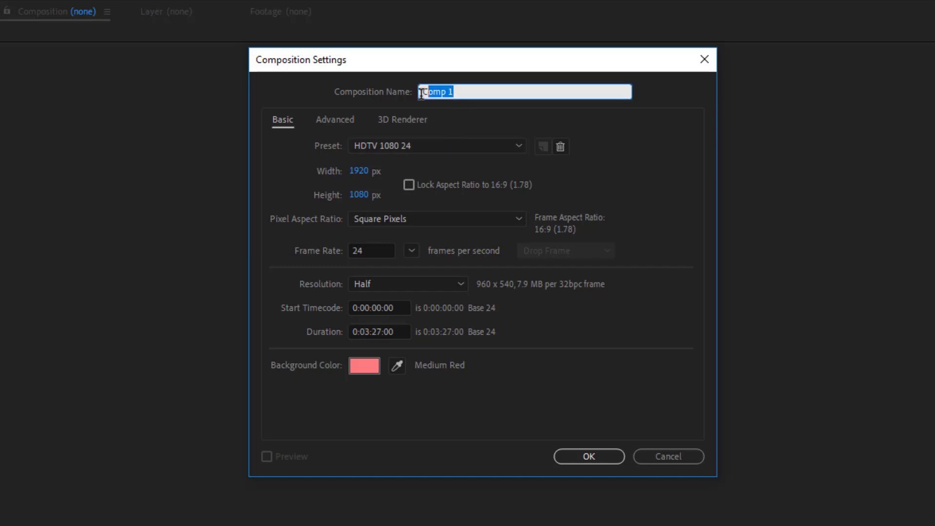
left_click(417, 144)
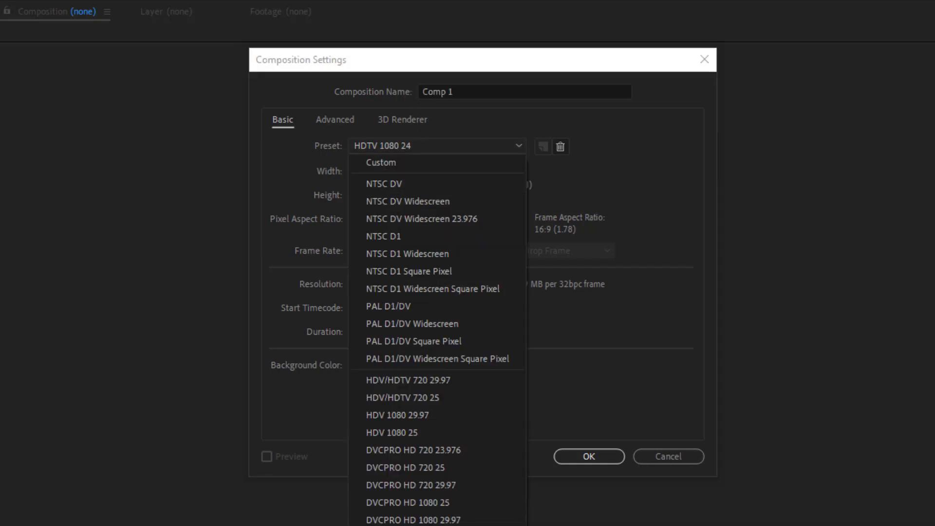
left_click(413, 520)
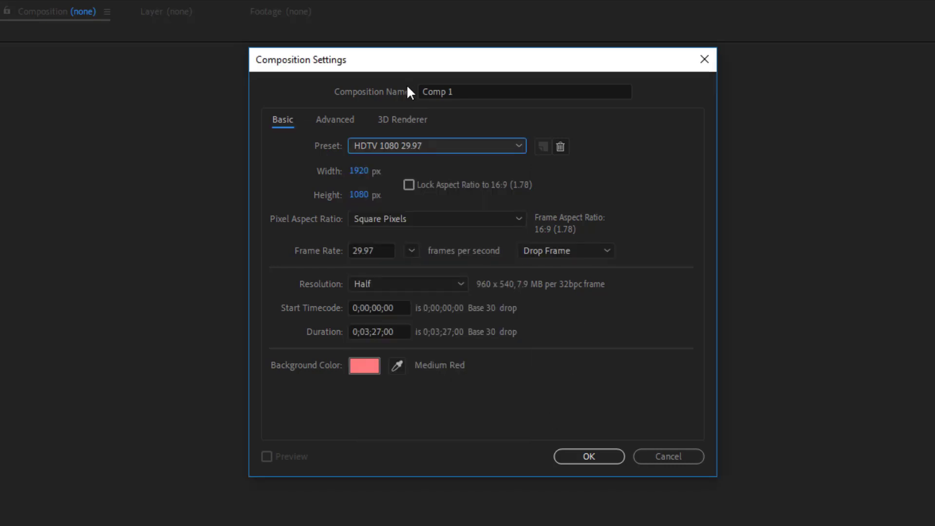
left_click(454, 89)
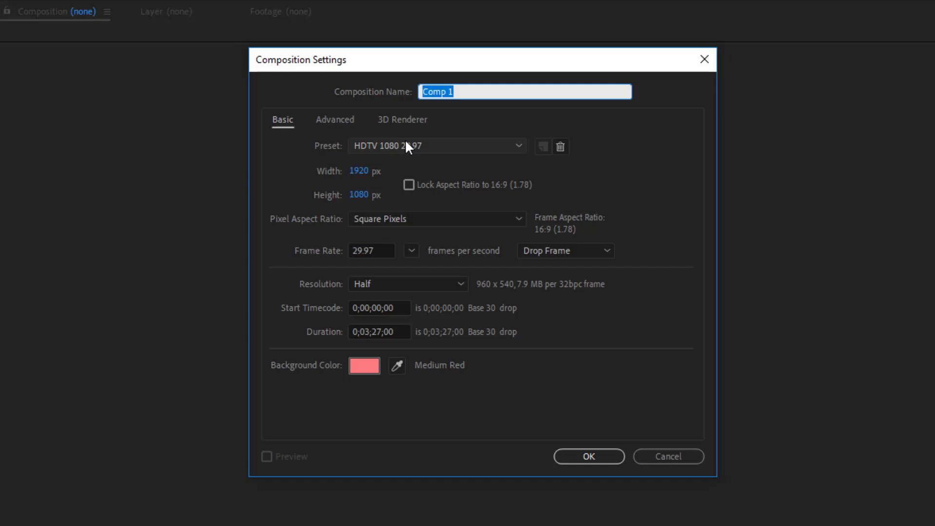
type("AU")
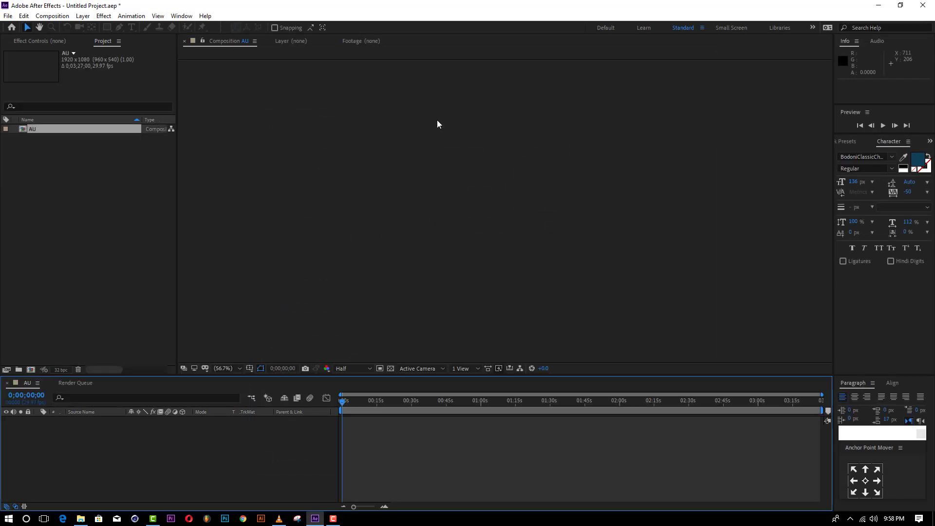
Re-enable viewer refresh, enlarge the timeline, and browse the import window to Local Disk (L:).
key("Caps_Lock")
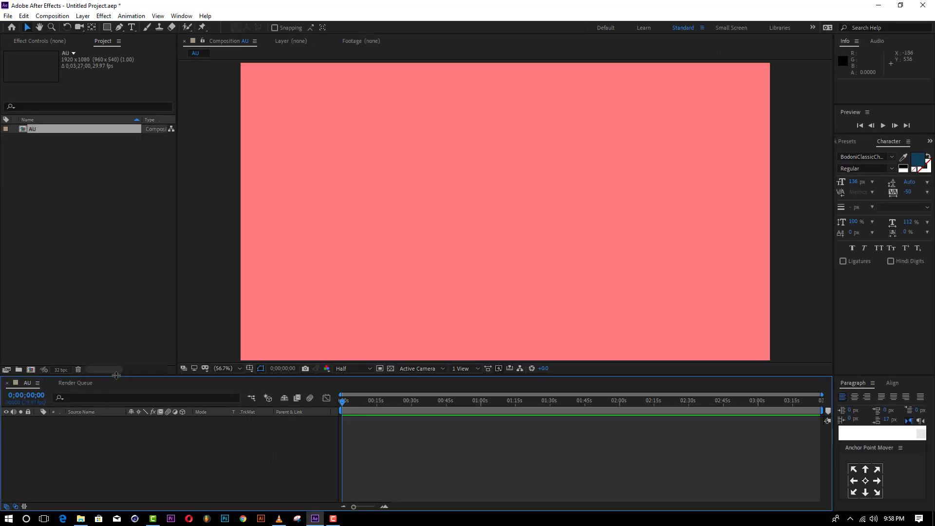
left_click_drag(115, 375, 115, 341)
left_click(83, 142)
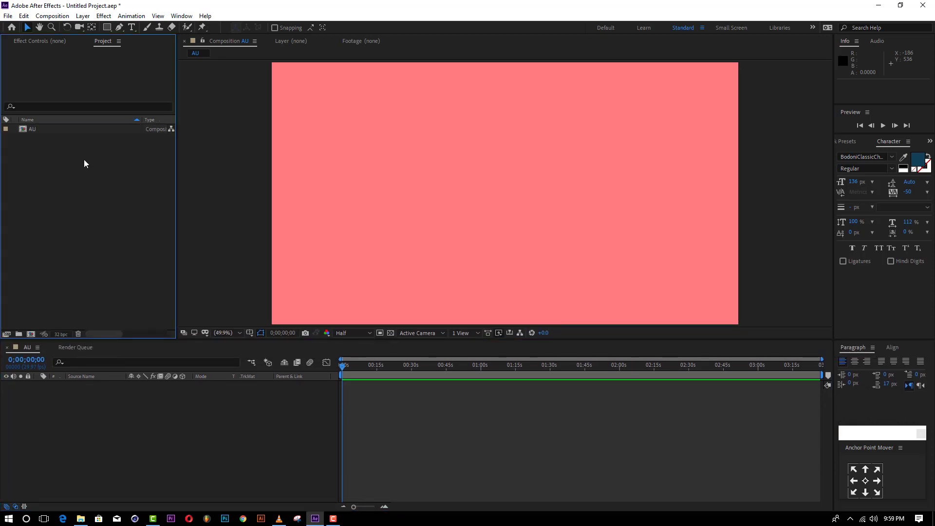
double_click(84, 161)
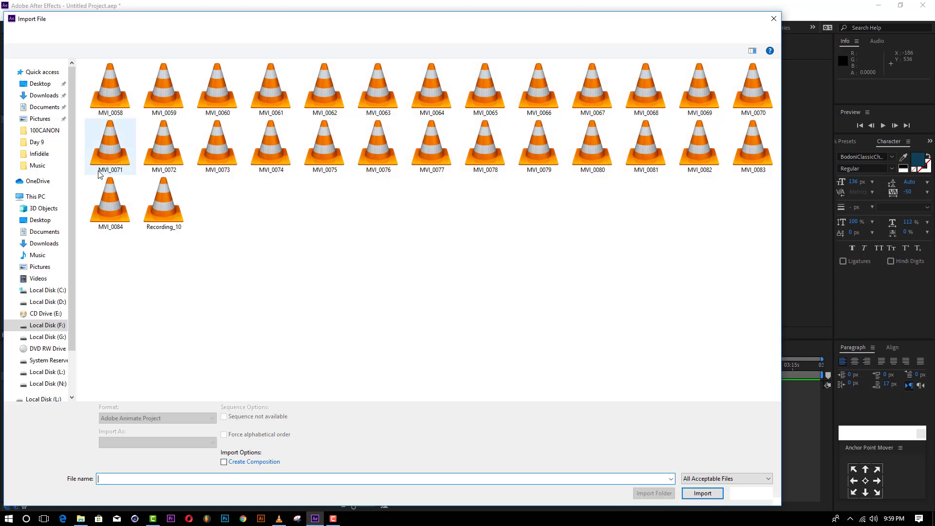
left_click(57, 376)
scroll(305, 376, "down", 8)
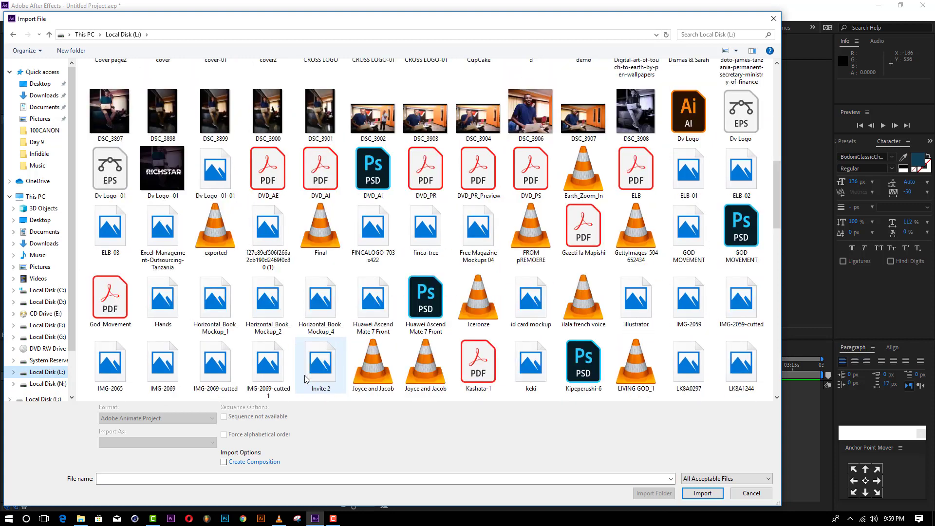
Import Sample.psd as Composition – Retain Layer Sizes.
left_click(402, 320)
key("s")
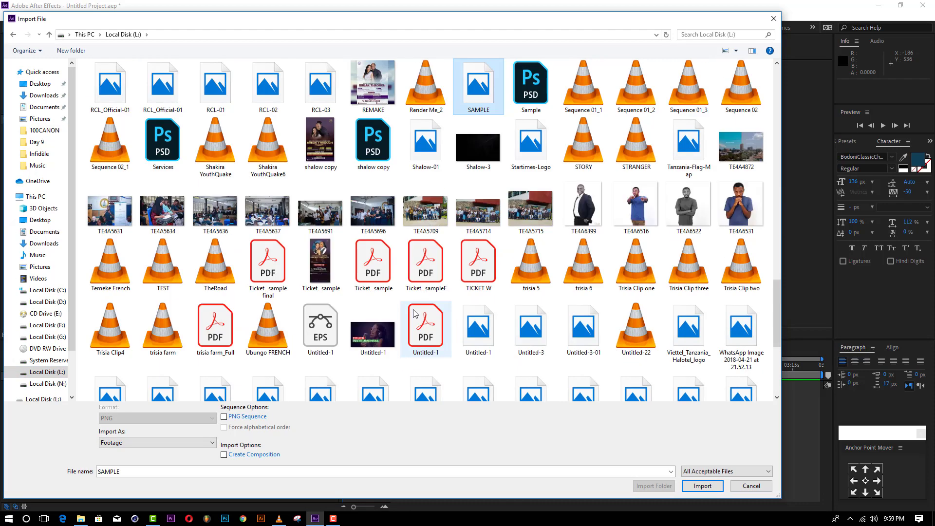
double_click(531, 85)
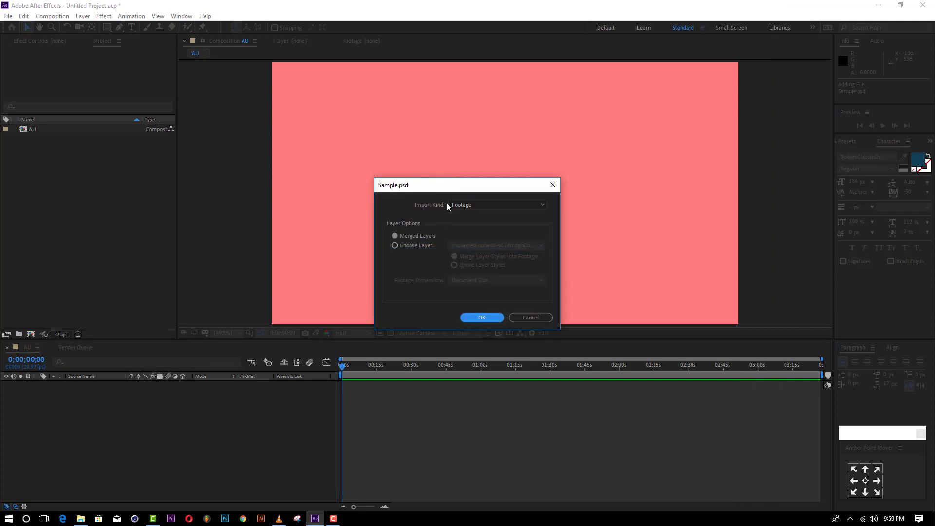
left_click(451, 204)
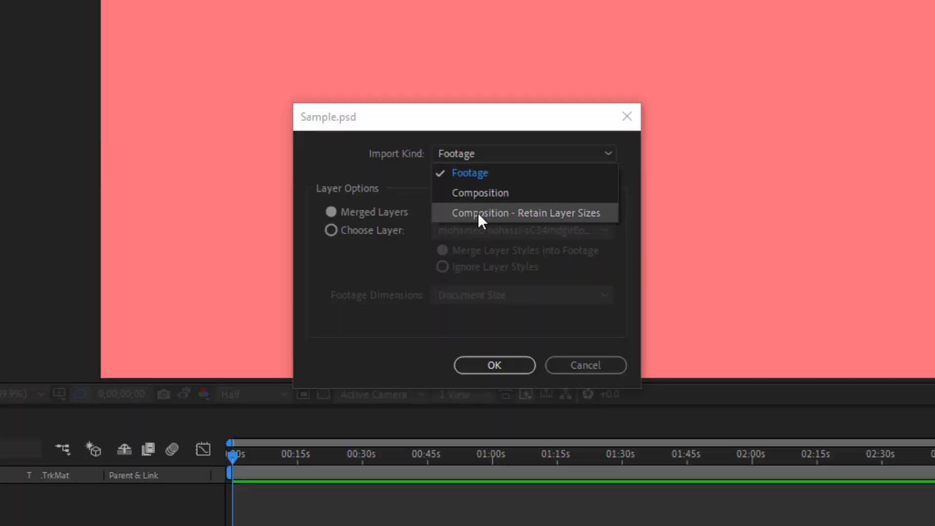
left_click(458, 213)
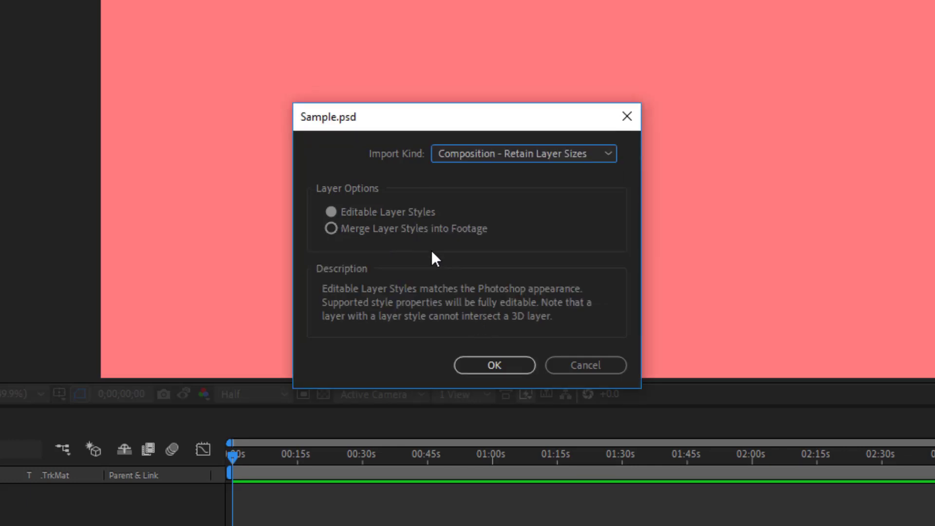
left_click(486, 363)
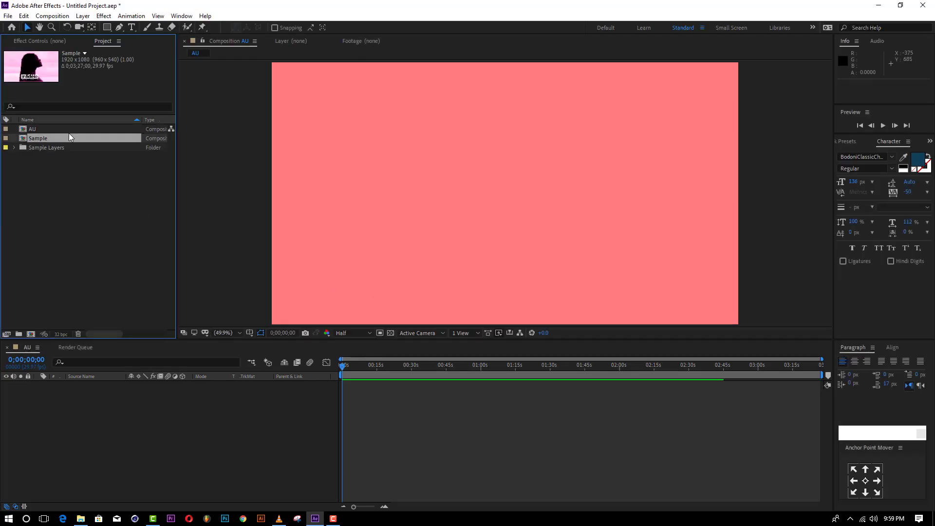
Preview the Sample comp's Infidèle title, then import Infidèle_Tagged.mp3 into the project.
double_click(24, 140)
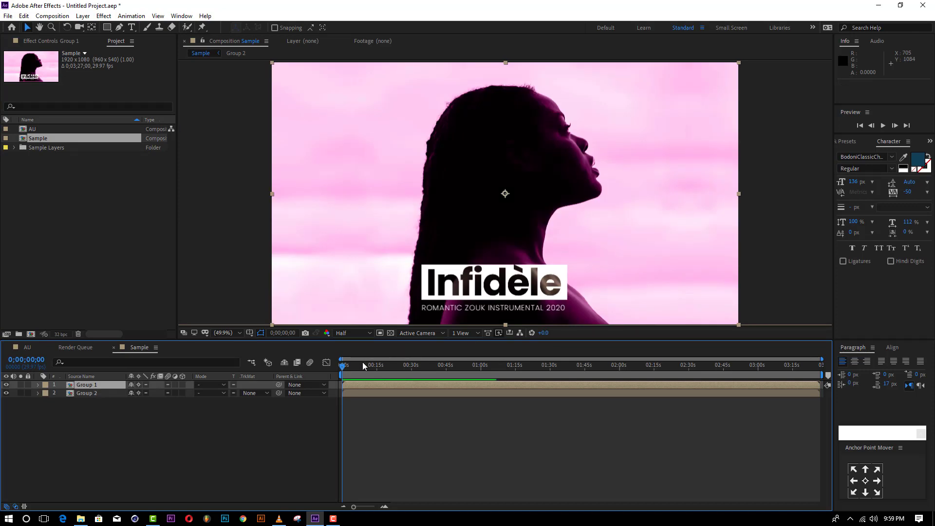
key("h")
key("Page_Up")
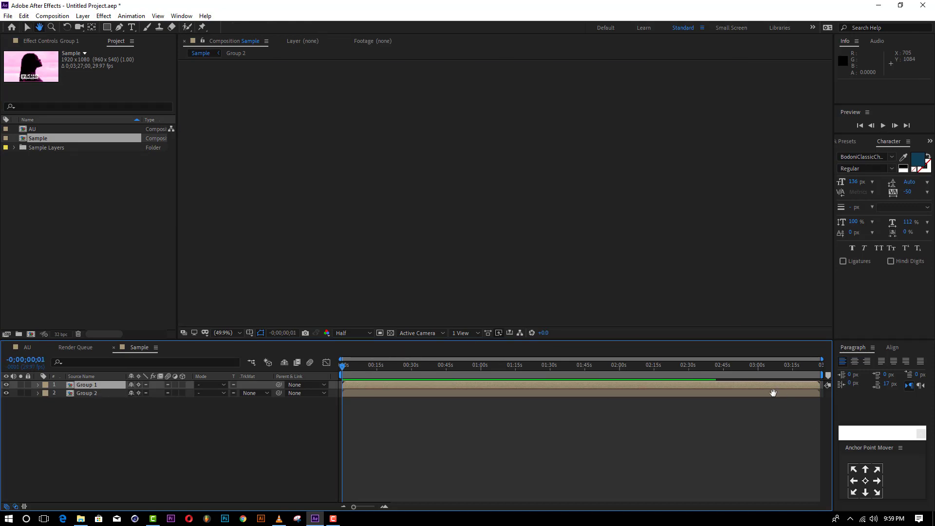
left_click(884, 125)
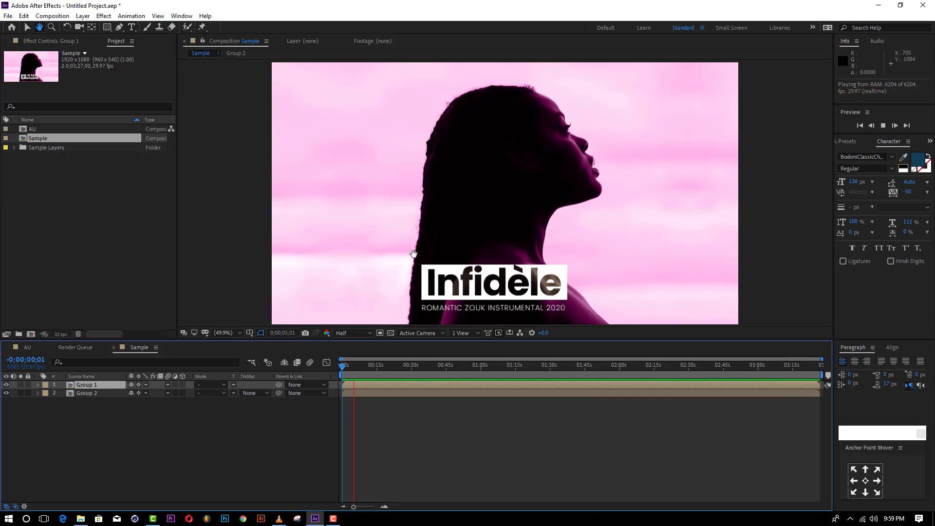
left_click(42, 194)
left_click_drag(42, 194, 130, 110)
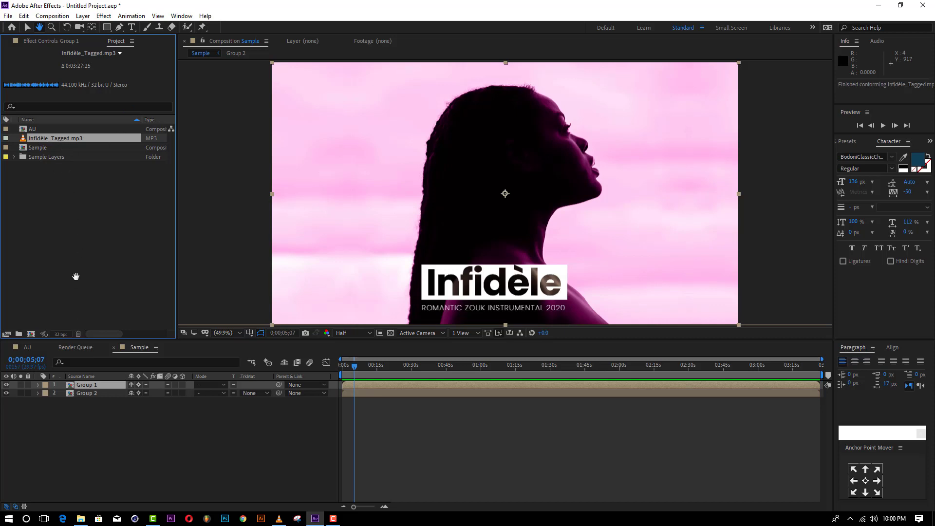
Add Infidèle_Tagged.mp3 to the Sample timeline and preview from the start at Third resolution.
left_click(30, 28)
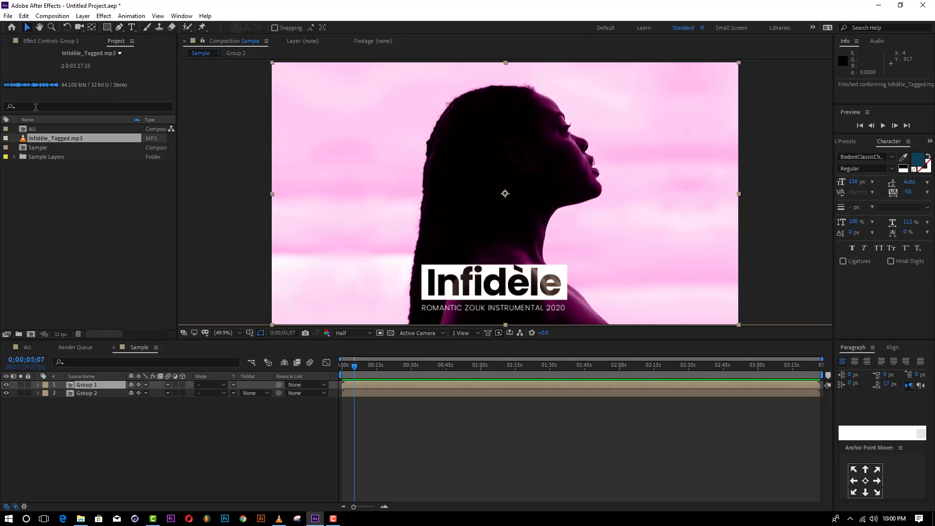
left_click_drag(35, 139, 69, 421)
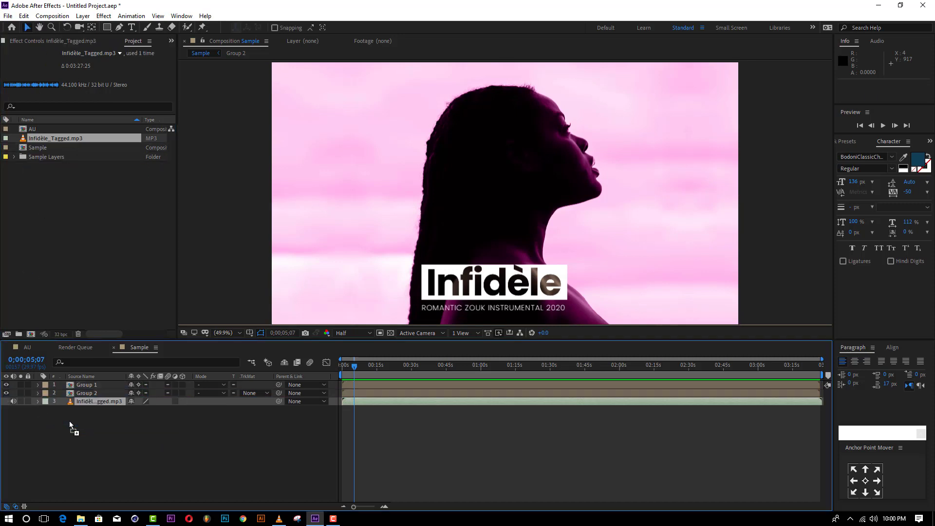
left_click(346, 366)
left_click(349, 333)
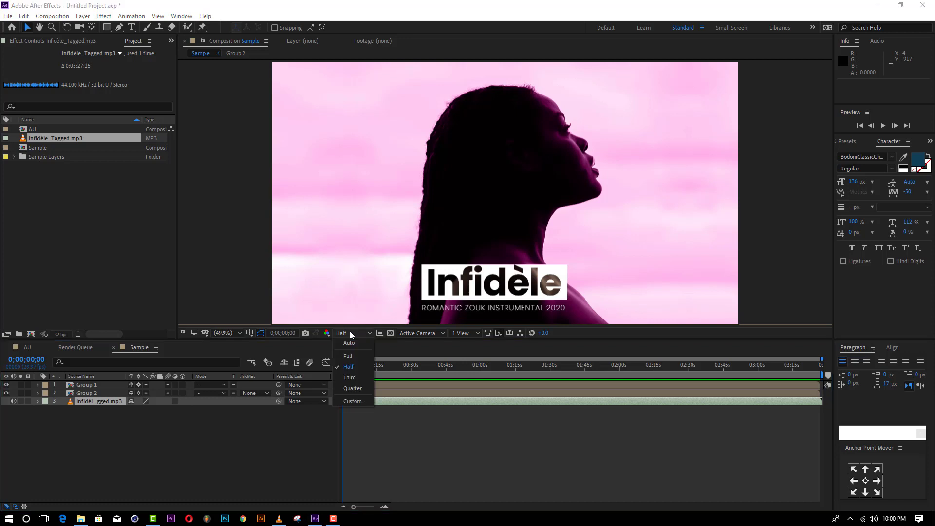
left_click(359, 378)
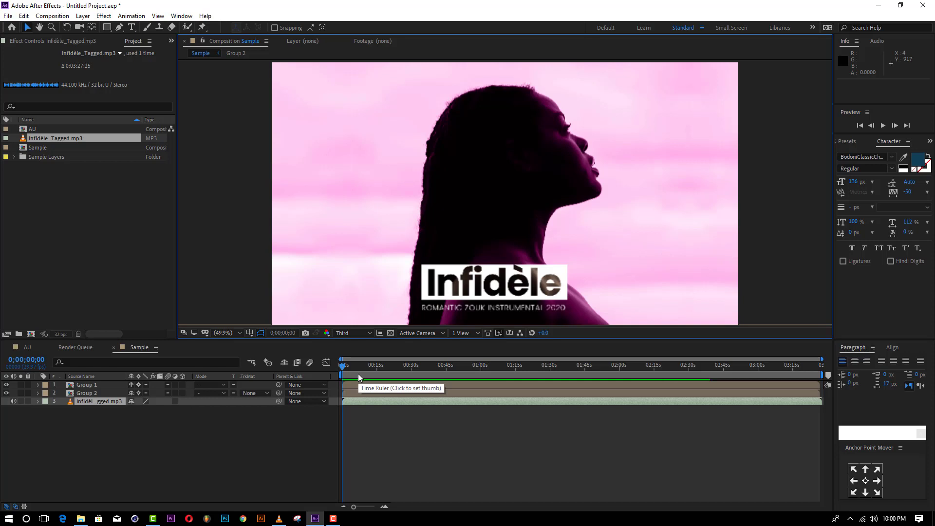
key("space")
key("space")
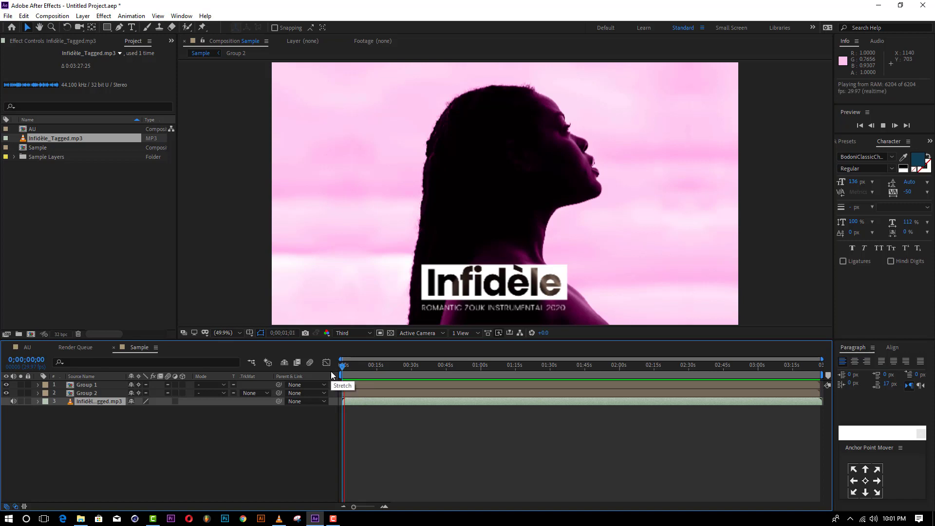
key("space")
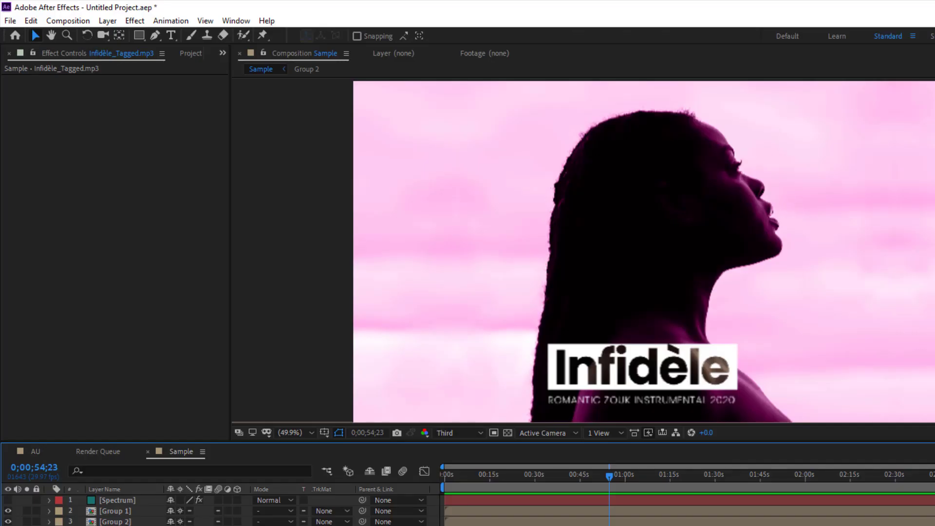
Convert the mp3 layer's audio to keyframes and expand the resulting Audio Amplitude layer.
right_click(127, 511)
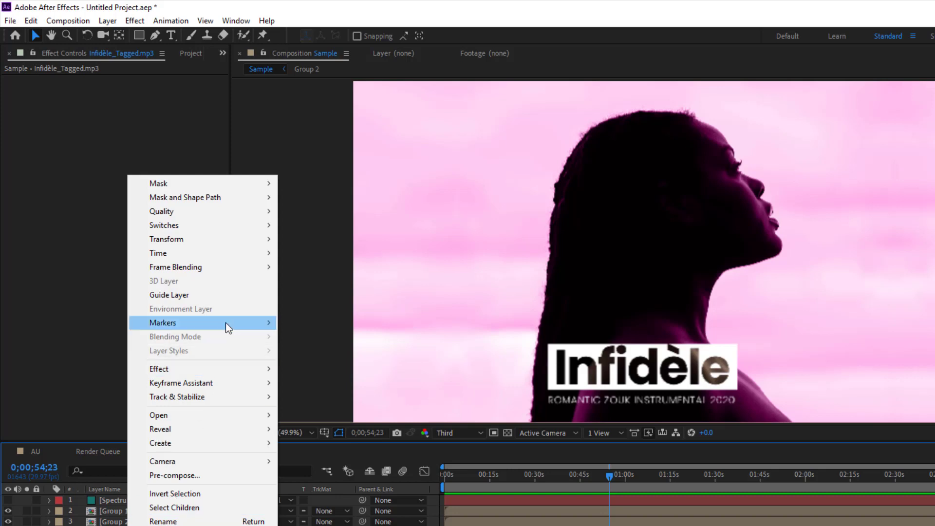
mouse_move(223, 385)
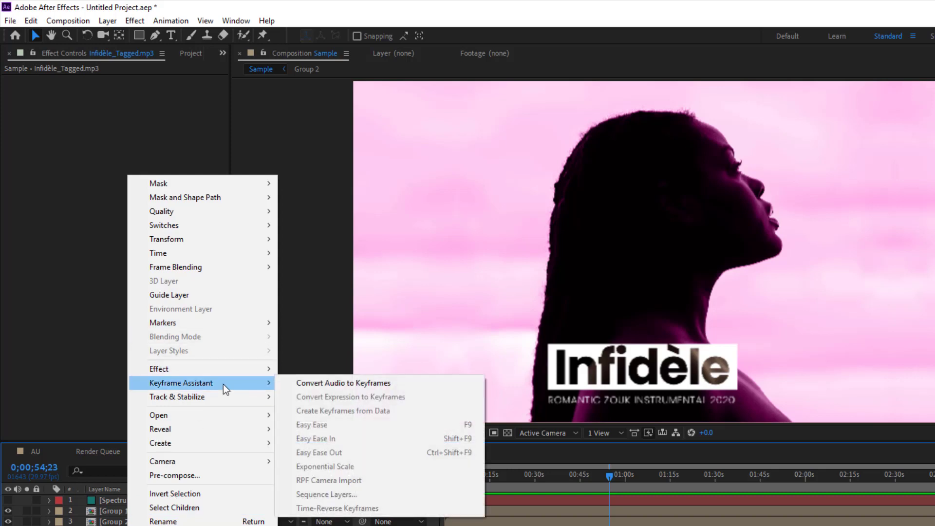
left_click(330, 384)
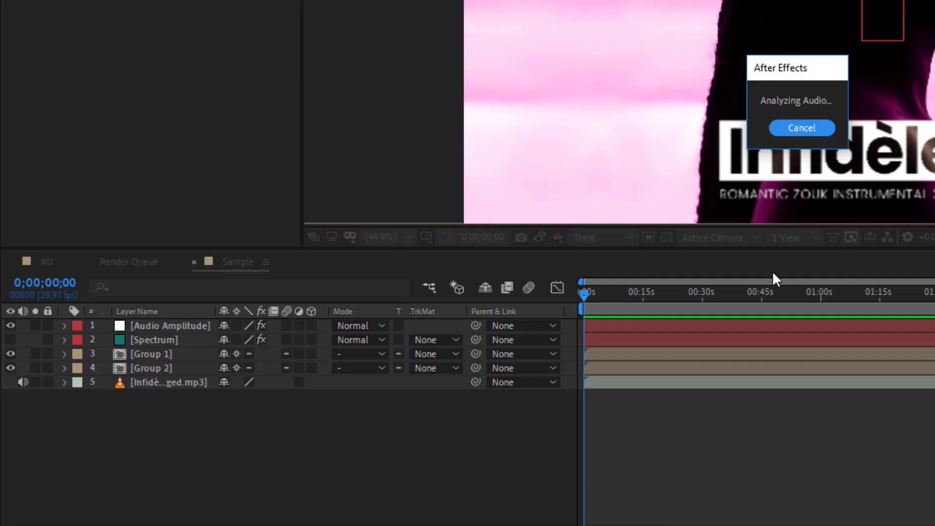
left_click(176, 326)
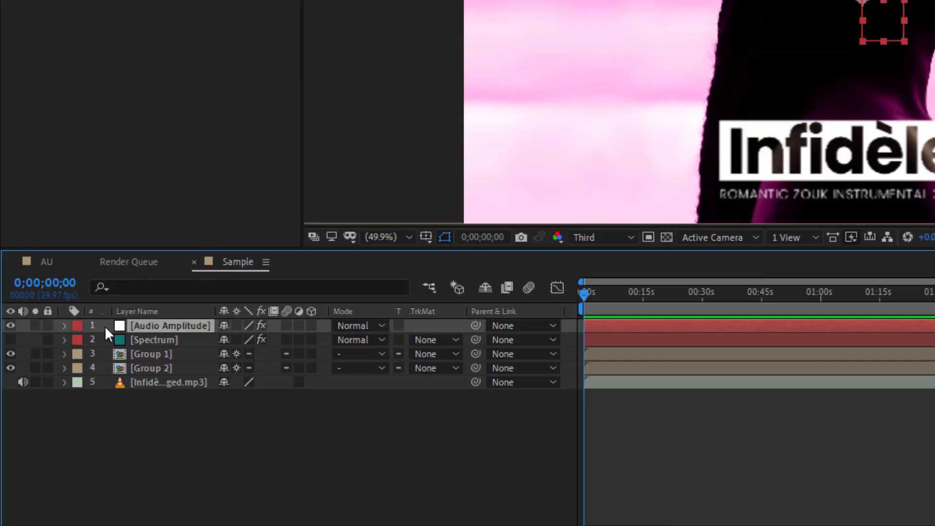
left_click(65, 326)
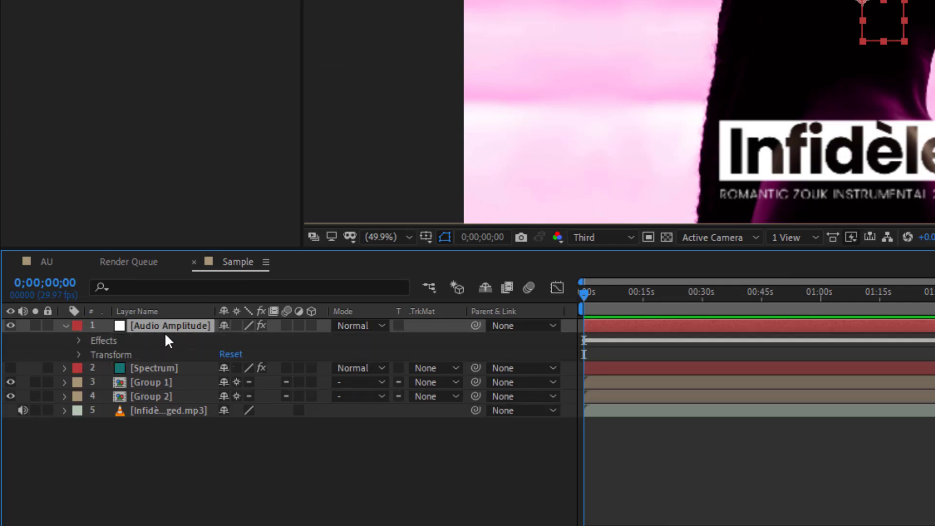
Expand Audio Amplitude's effects to show Left Channel, Right Channel and Both Channels.
left_click(100, 343)
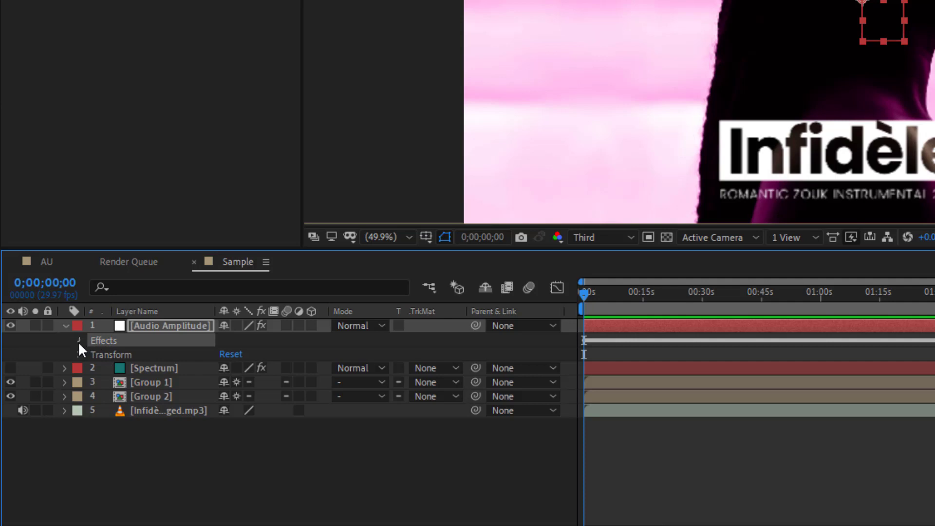
left_click(80, 341)
left_click(118, 353)
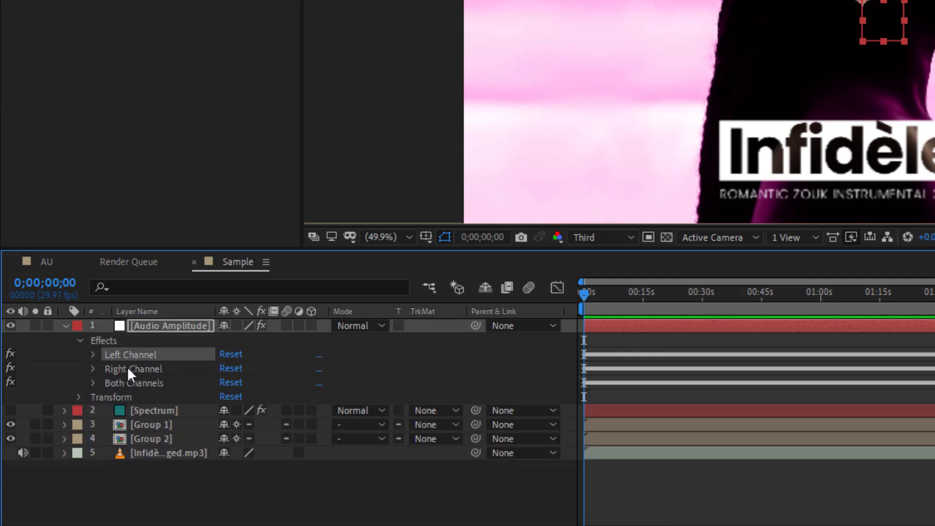
left_click(129, 370)
left_click(136, 384)
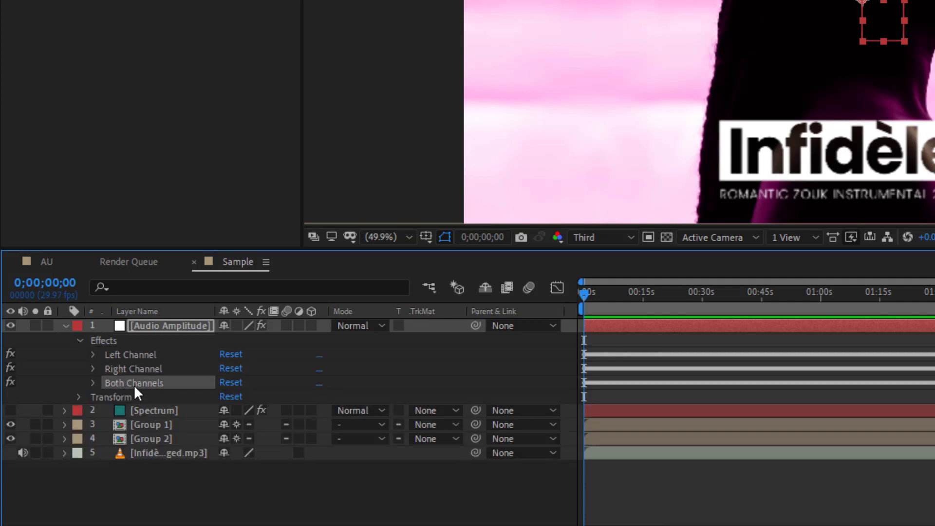
left_click(139, 370)
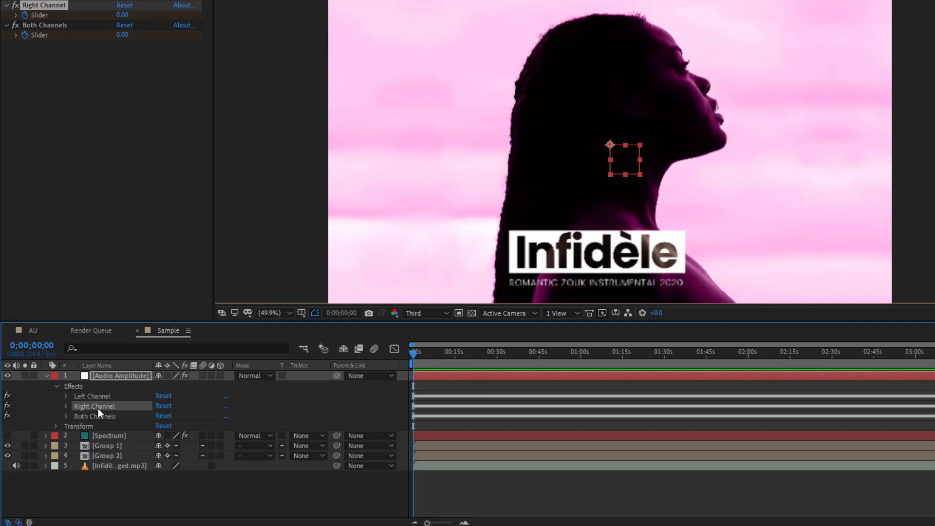
Delete the Right Channel and Left Channel effects, keeping only Both Channels.
left_click(98, 415)
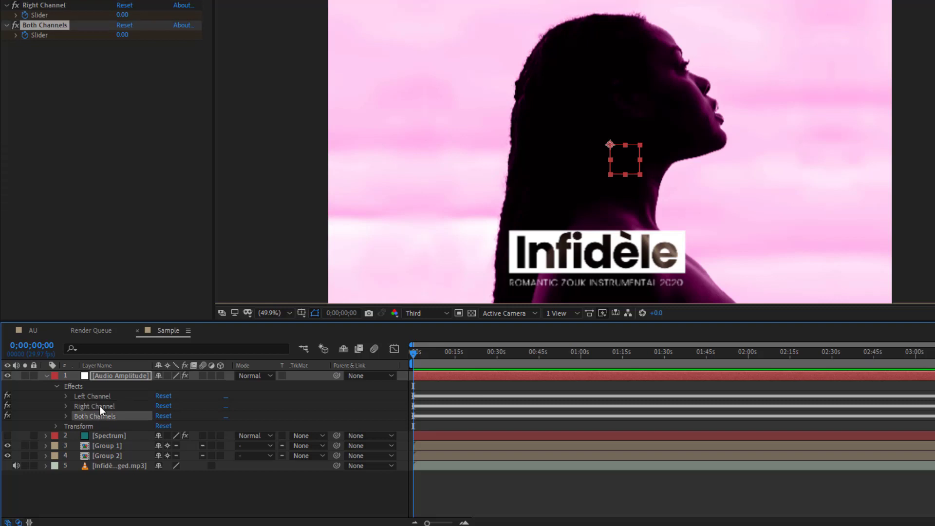
left_click(99, 406)
key("Delete")
left_click(98, 402)
left_click(98, 396)
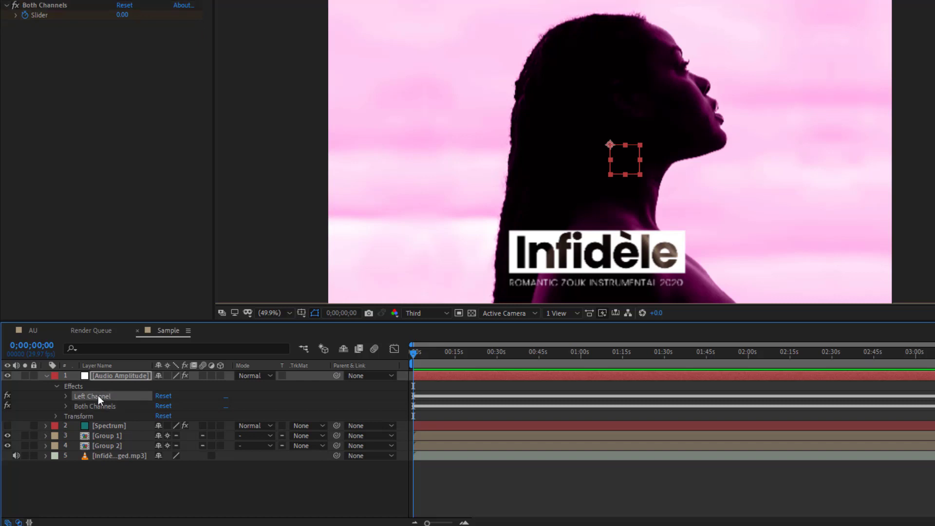
key("Delete")
Check Group 2 by toggling its visibility, and reveal its Scale property.
left_click(48, 375)
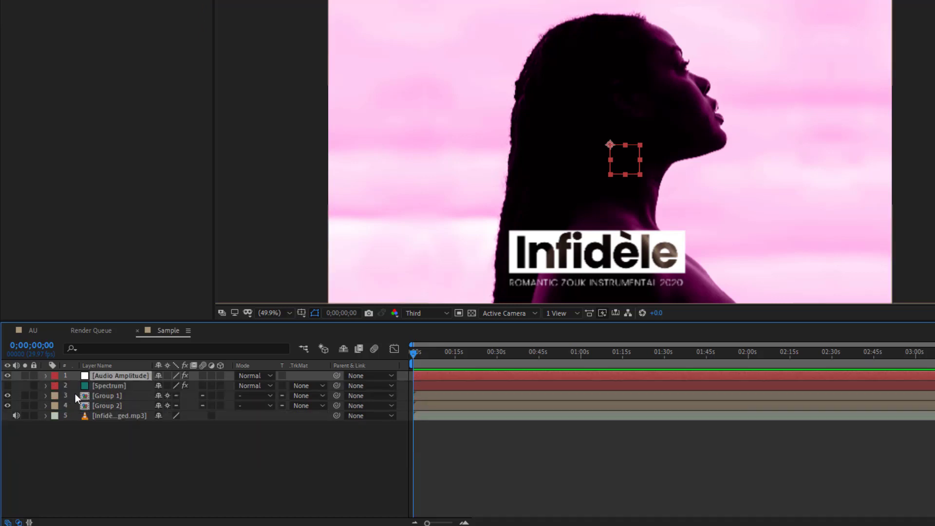
left_click(110, 396)
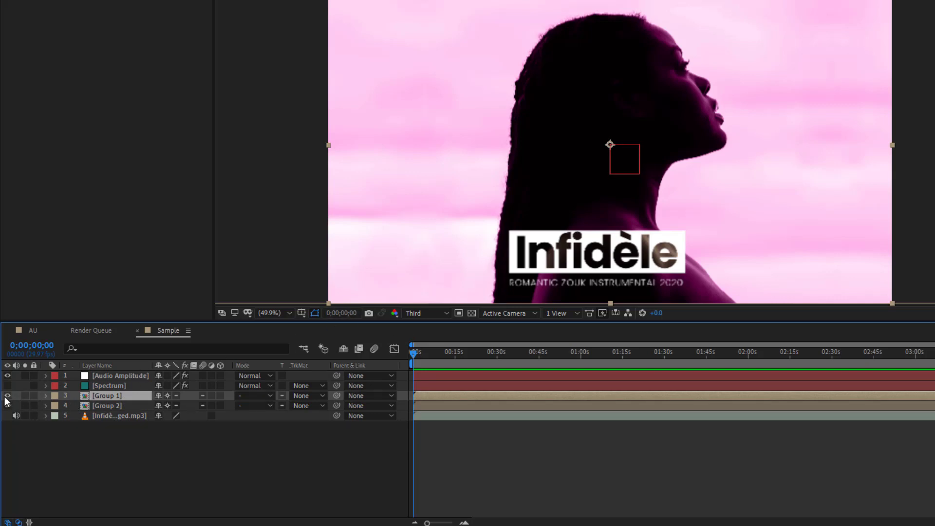
left_click(98, 406)
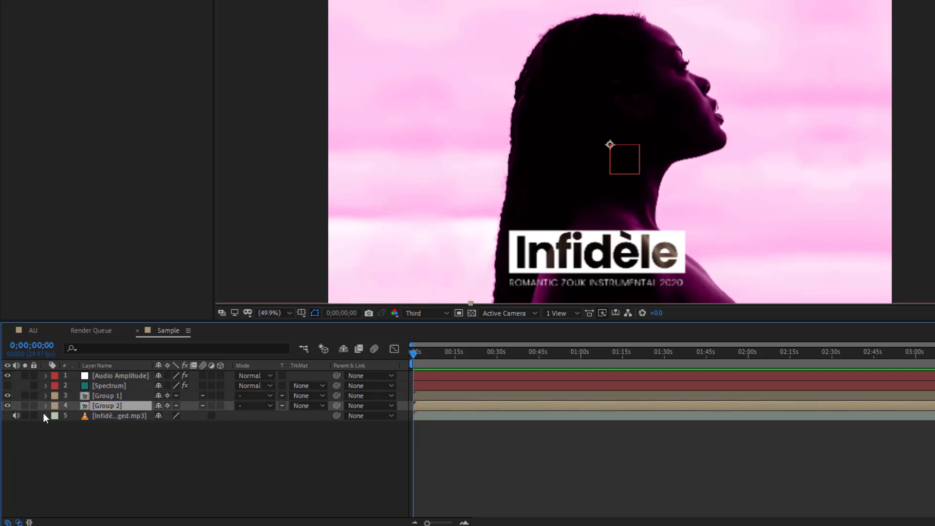
left_click(7, 405)
left_click(8, 405)
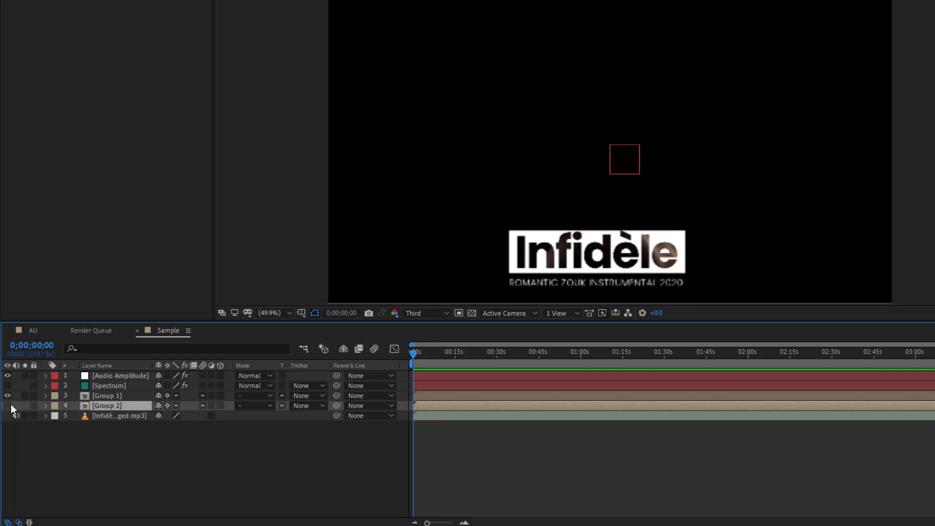
left_click(8, 405)
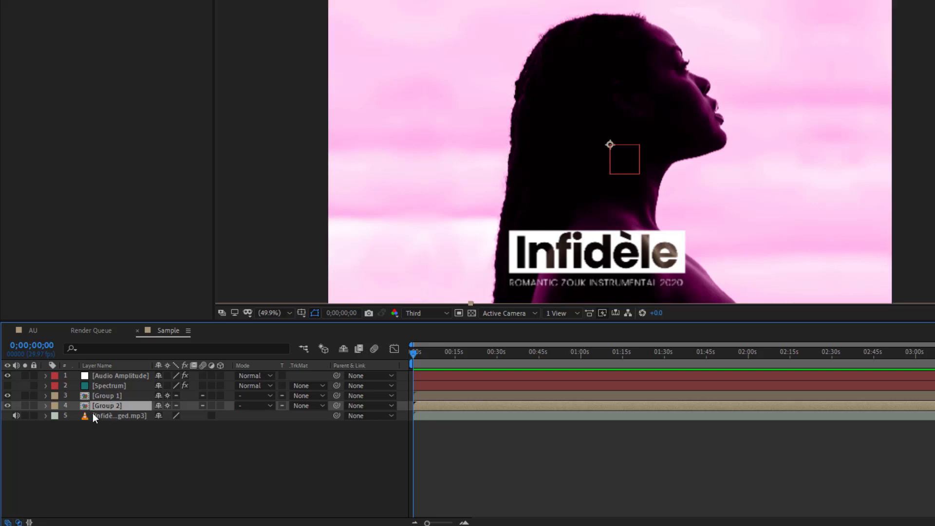
key("s")
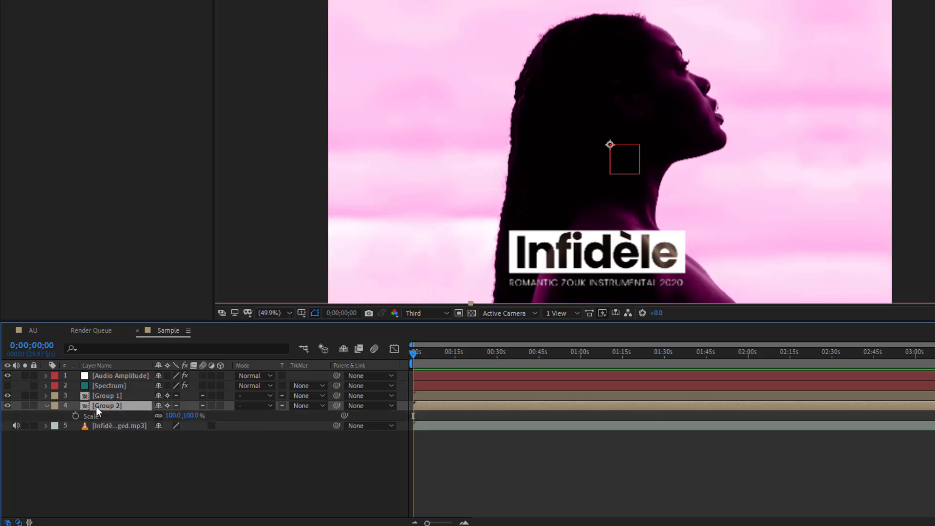
Expand Audio Amplitude's Both Channels effect to show its Slider, then select Group 2's Scale.
left_click(105, 377)
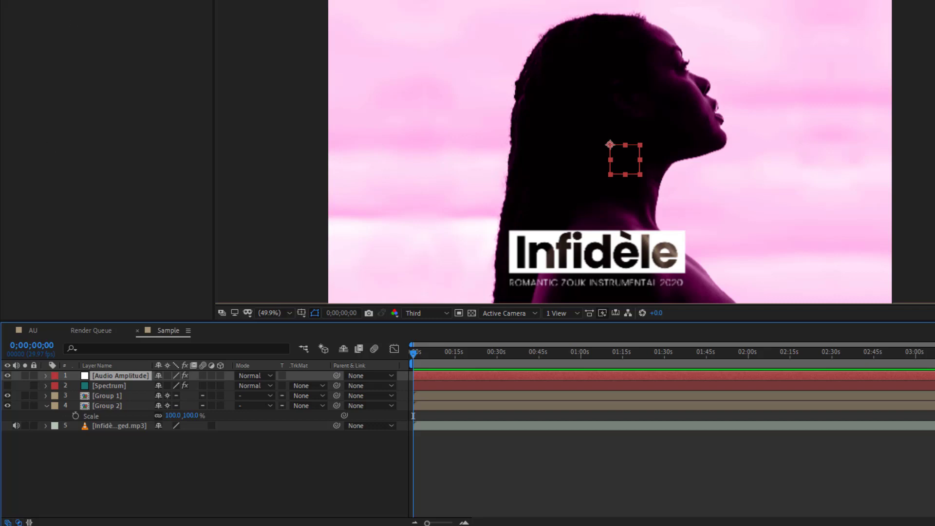
left_click(46, 376)
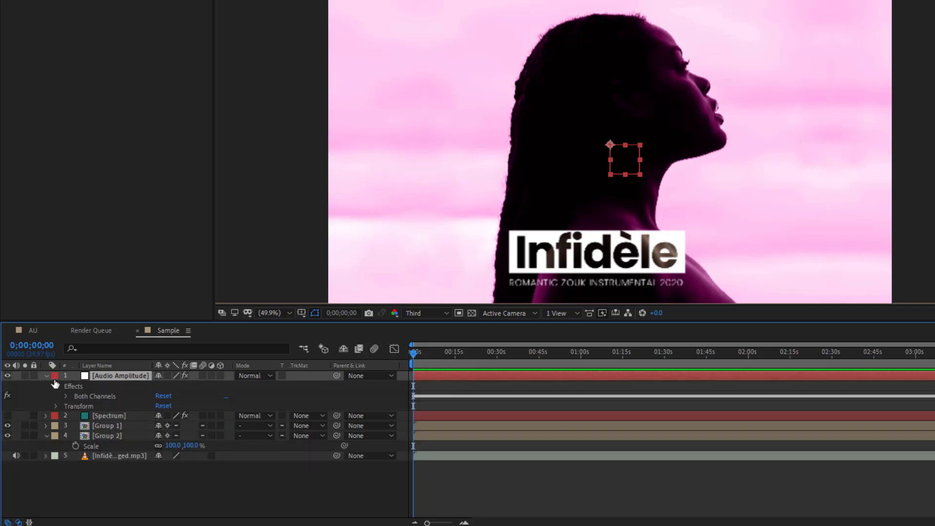
left_click(90, 398)
left_click(66, 397)
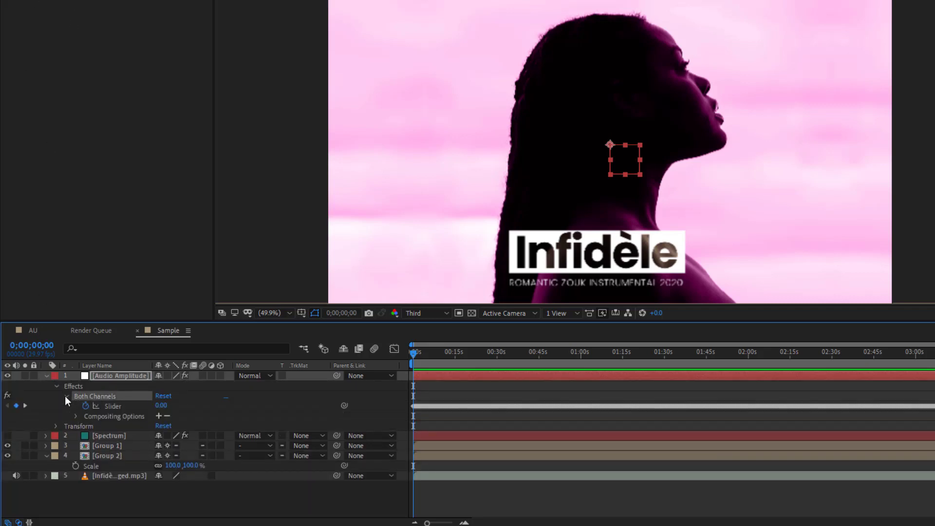
left_click(104, 408)
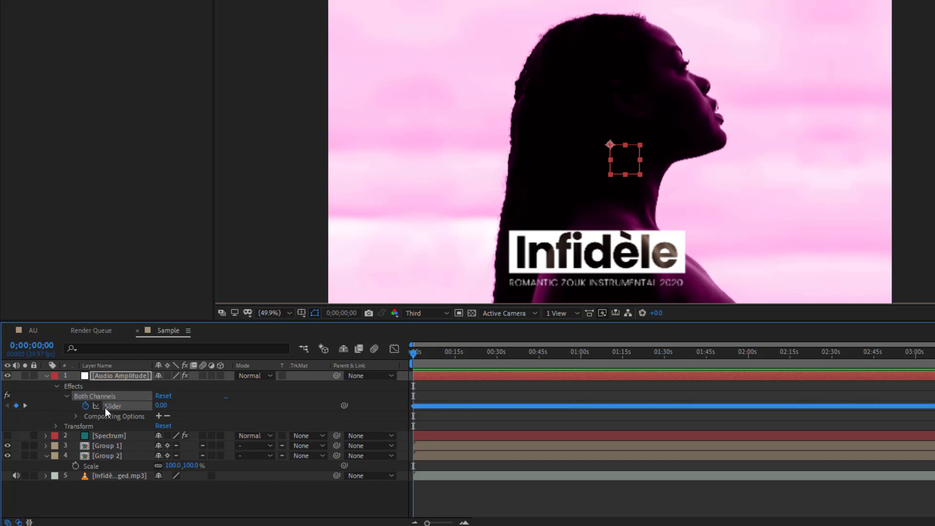
left_click(91, 465)
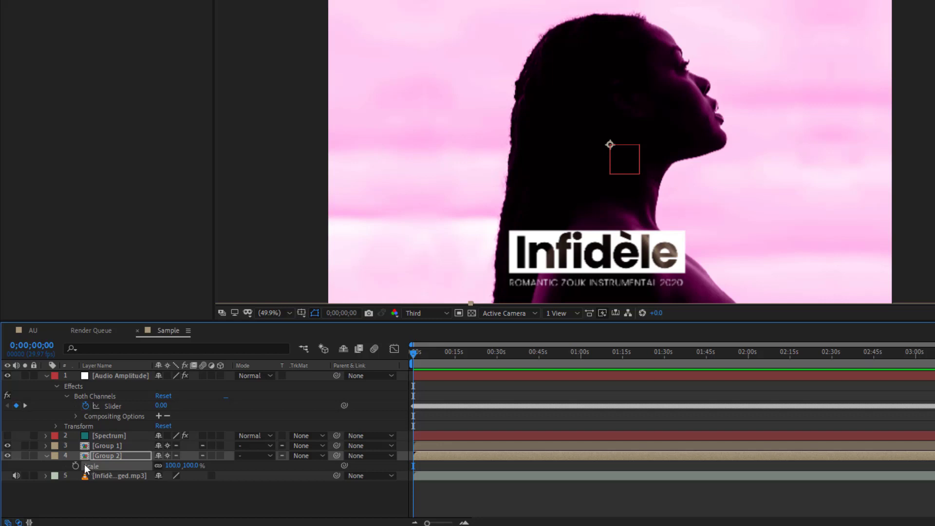
Add a Group 2 Scale expression pick-whipped to the Both Channels Slider as [temp, temp].
left_click(77, 466, "alt")
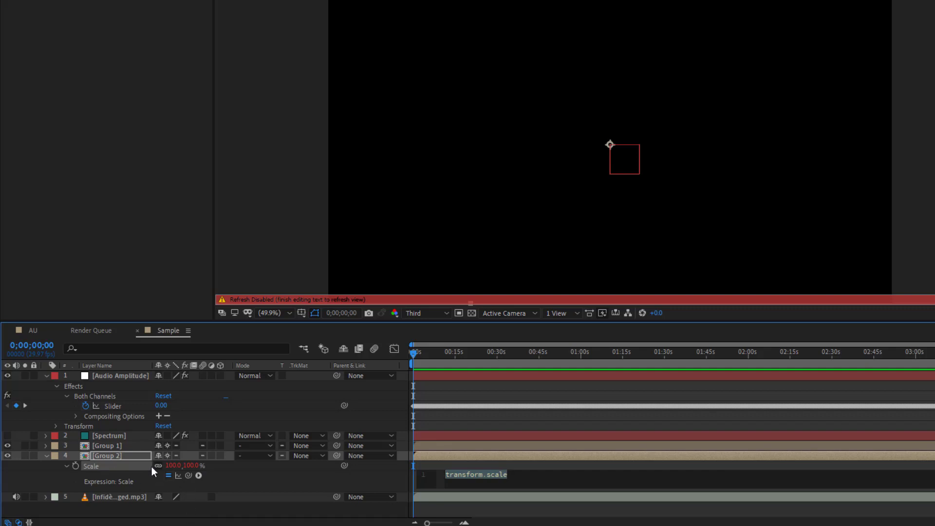
left_click_drag(189, 475, 111, 404)
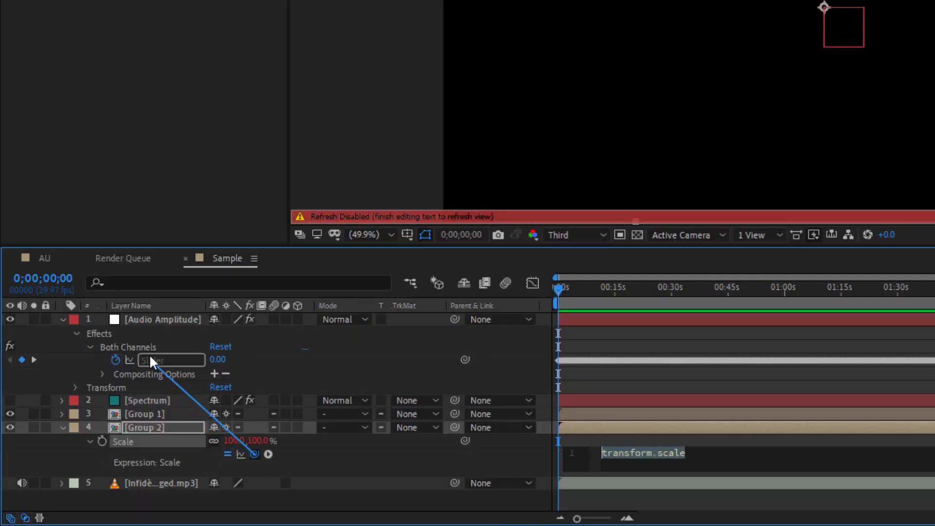
left_click_drag(150, 359, 151, 360)
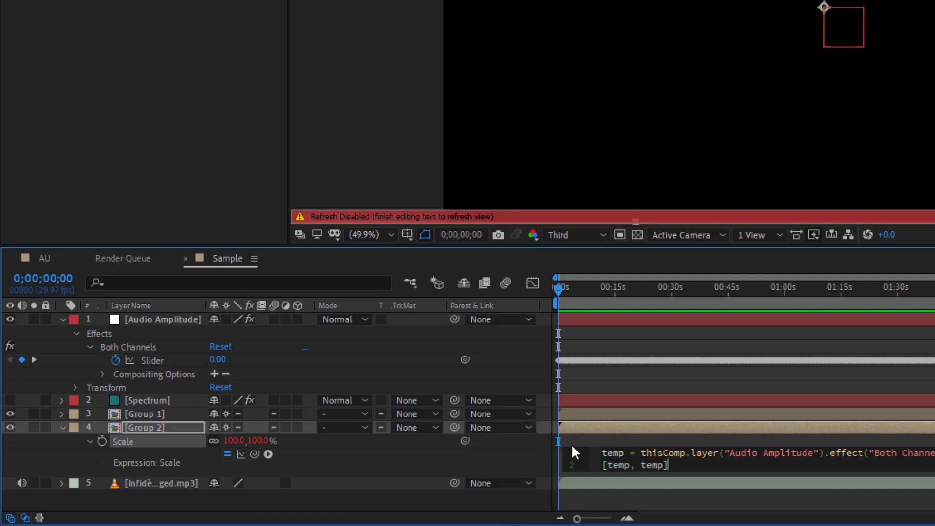
left_click(631, 388)
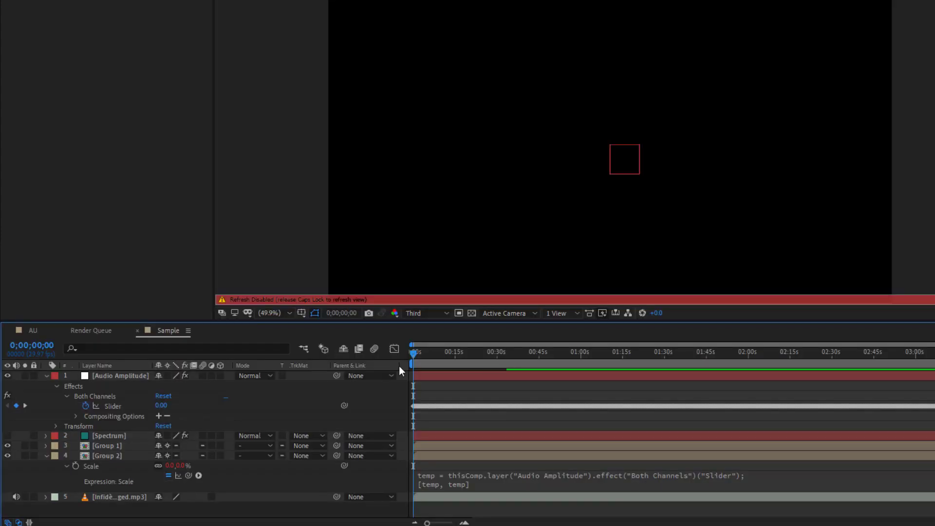
Preview the audio-driven scale with sound, then reopen the Scale expression for editing.
key("Caps_Lock")
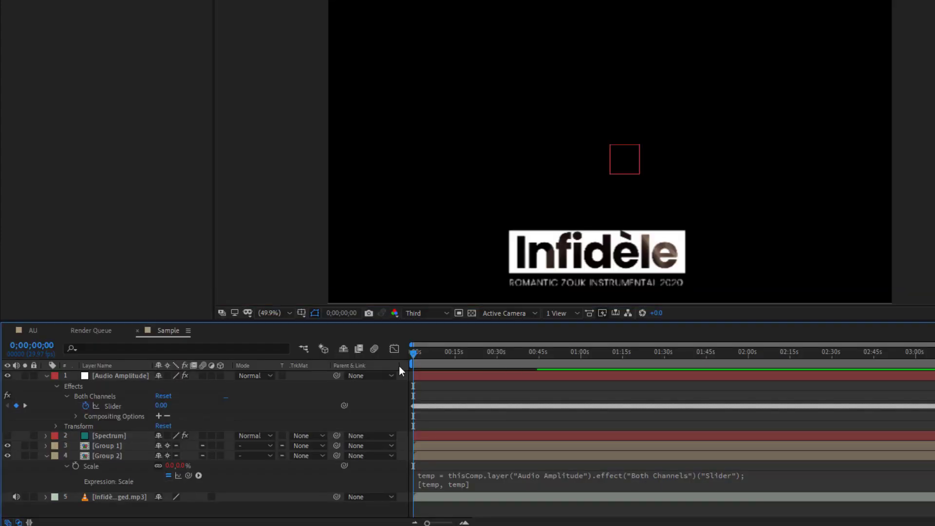
key("space")
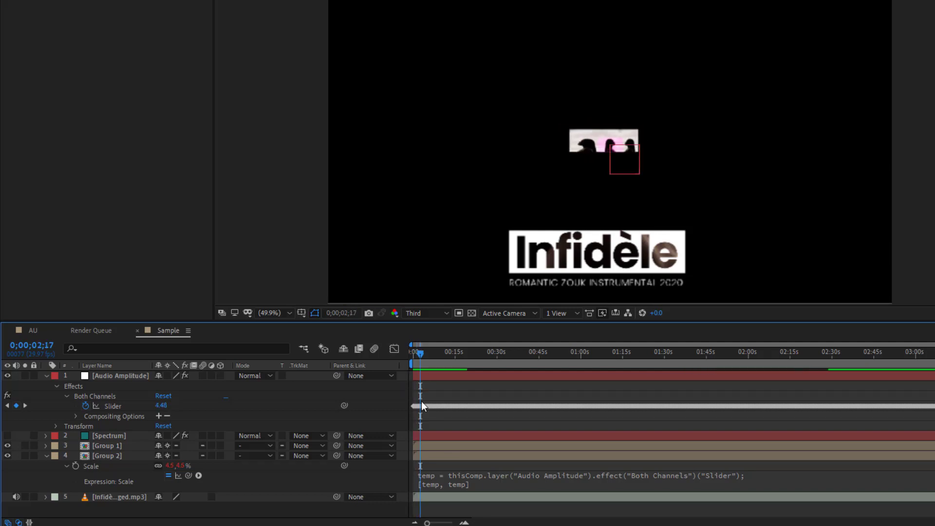
left_click(468, 486)
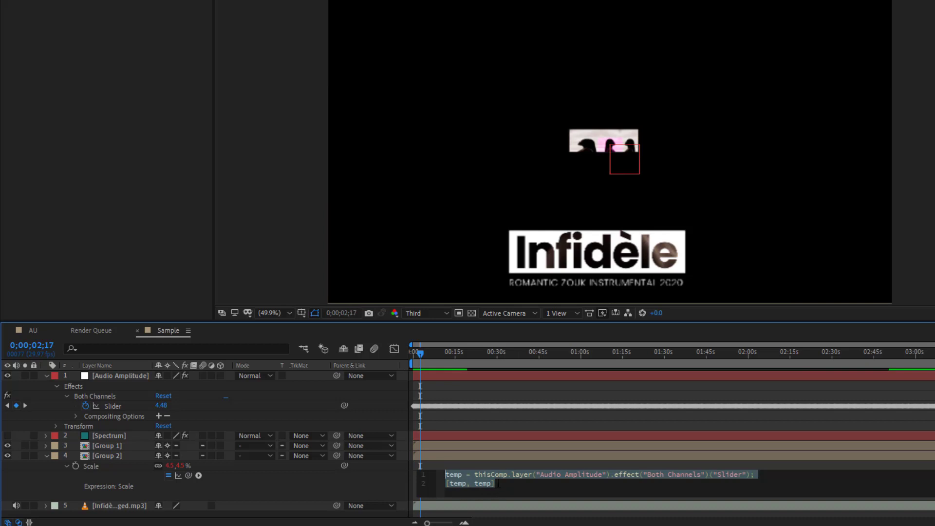
left_click(498, 483)
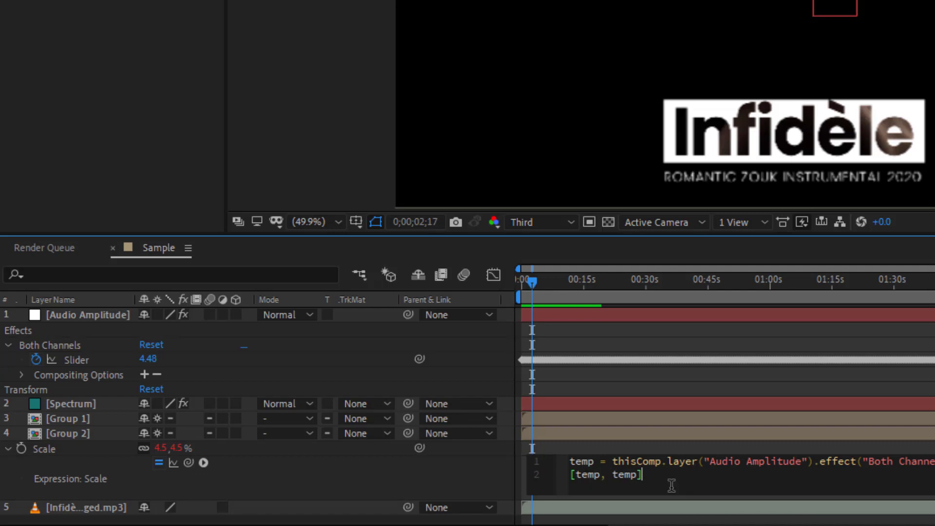
Append +[100,100] to Group 2's Scale expression so it reads 100.0,100.0% at the start.
type("+")
type("(")
type("[")
type("100,")
type("100")
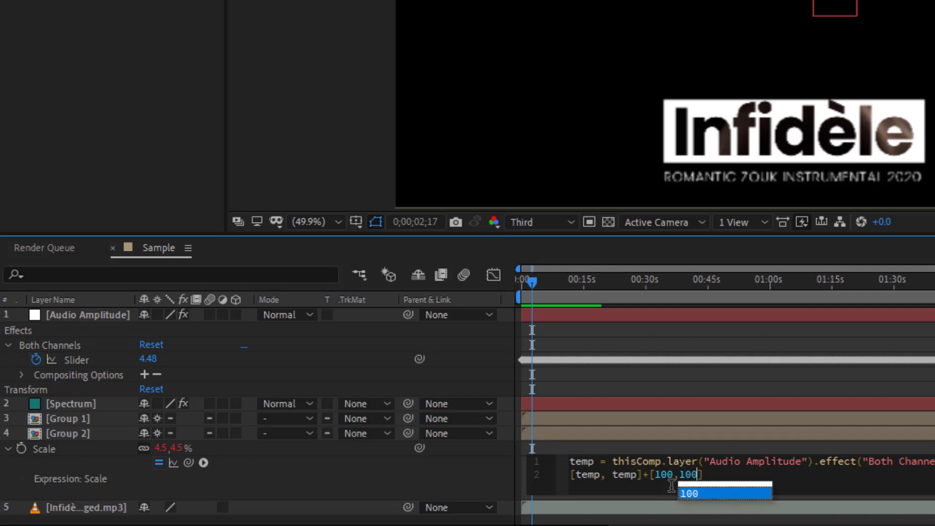
key("Escape")
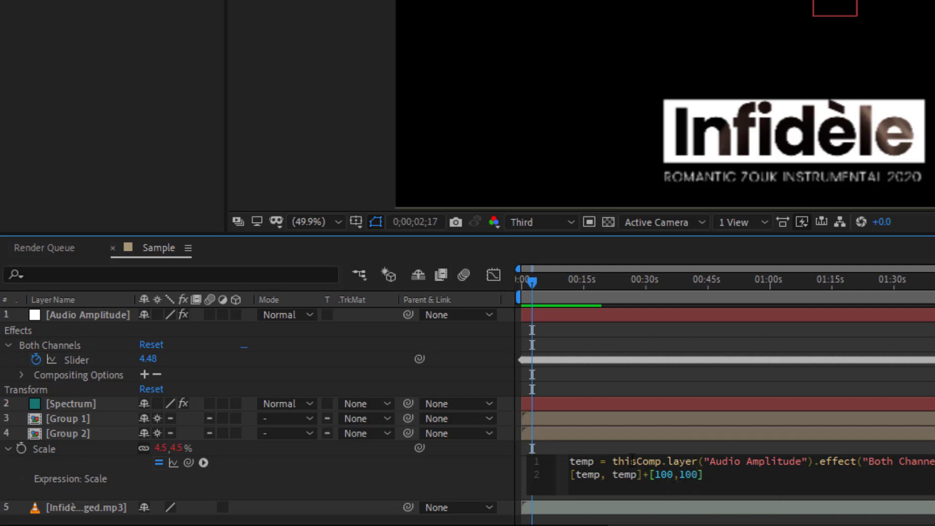
left_click(521, 294)
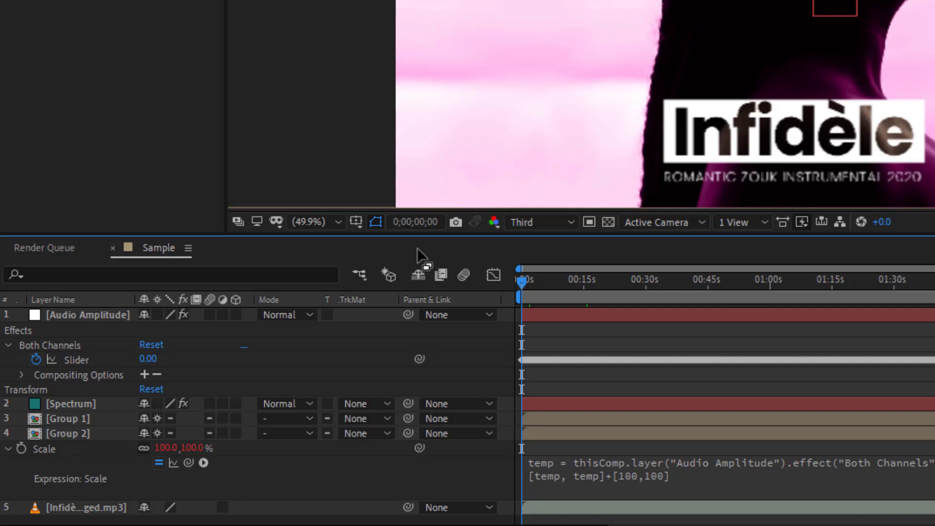
Play the comp preview and stop at 0;00;12;10, where Group 2's Scale reads 107.0%.
key("space")
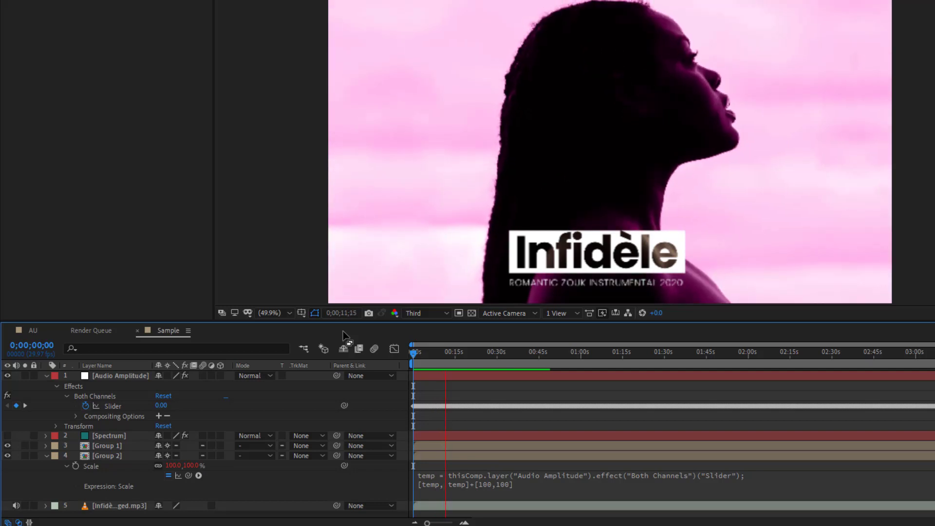
key("space")
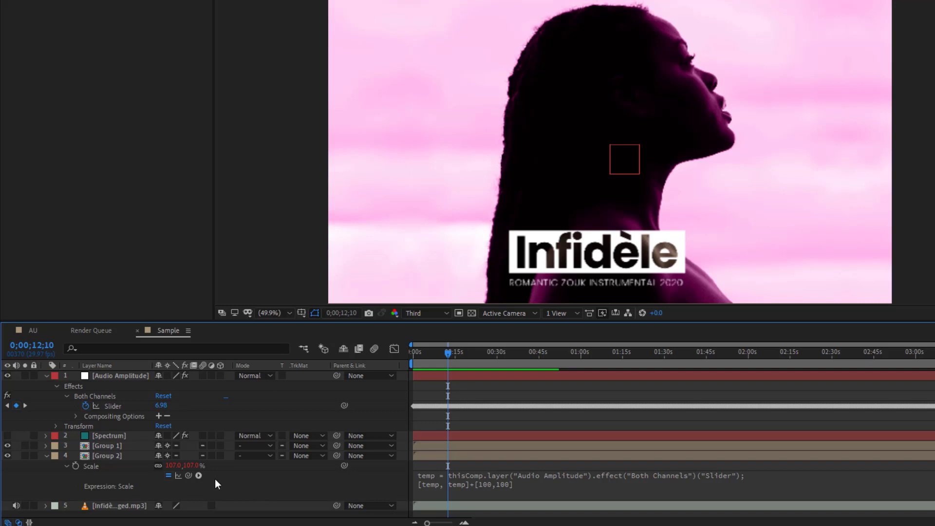
Plot the Audio Amplitude Slider in the Graph Editor, zooming to frames, then out to the whole curve.
left_click(114, 405)
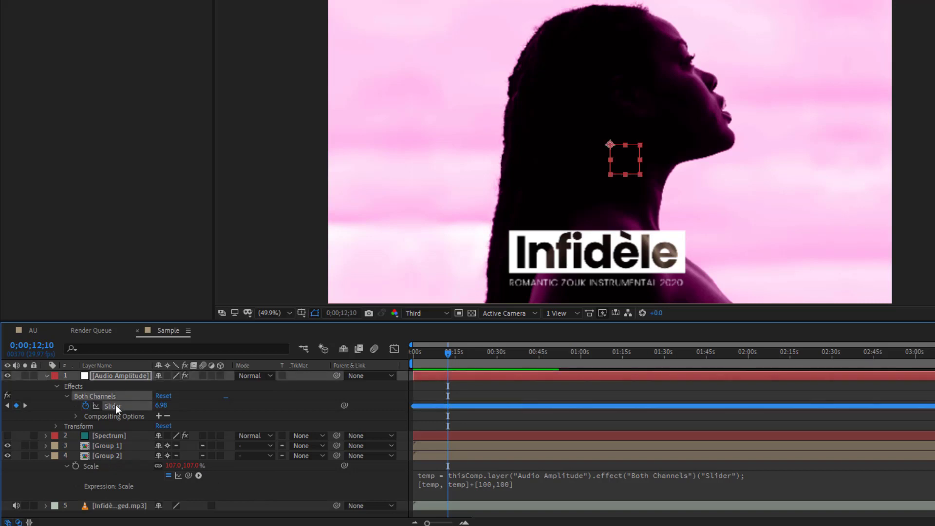
left_click(395, 350)
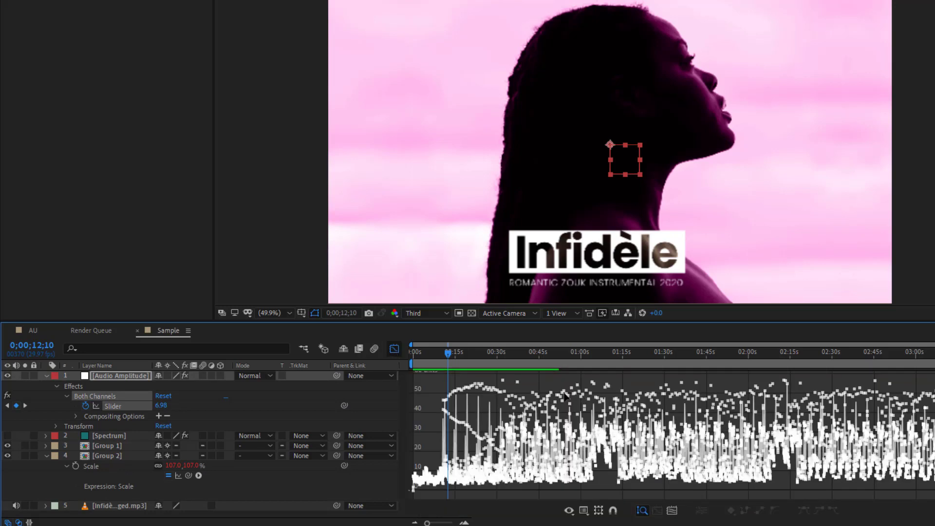
mouse_move(583, 427)
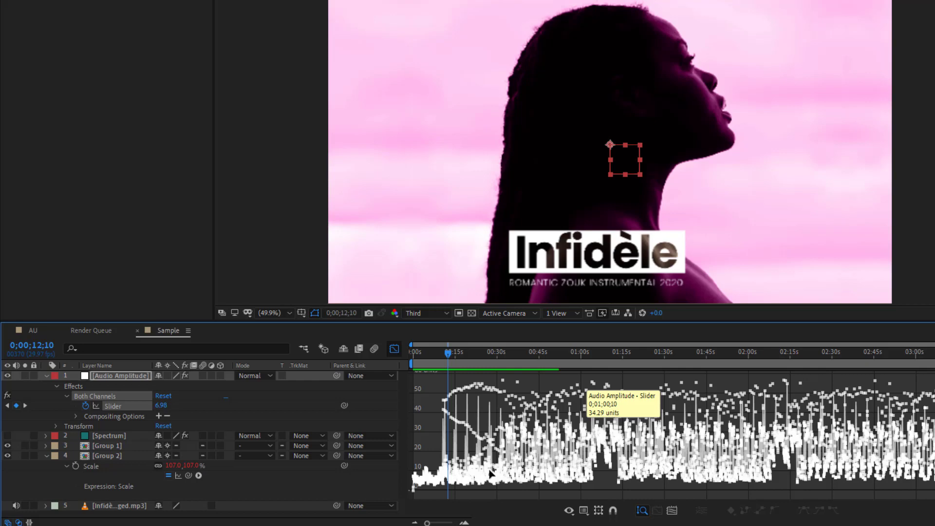
left_click_drag(443, 521, 483, 522)
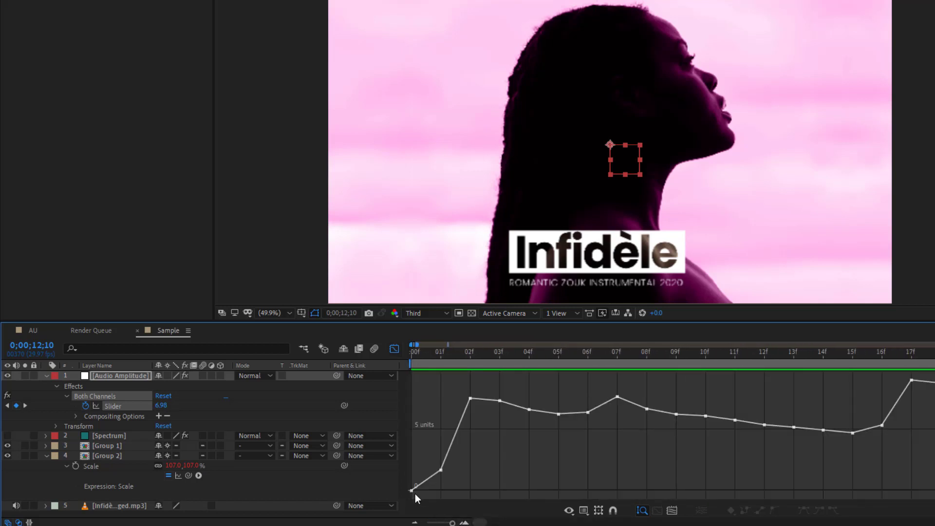
mouse_move(411, 491)
left_click_drag(452, 523, 454, 522)
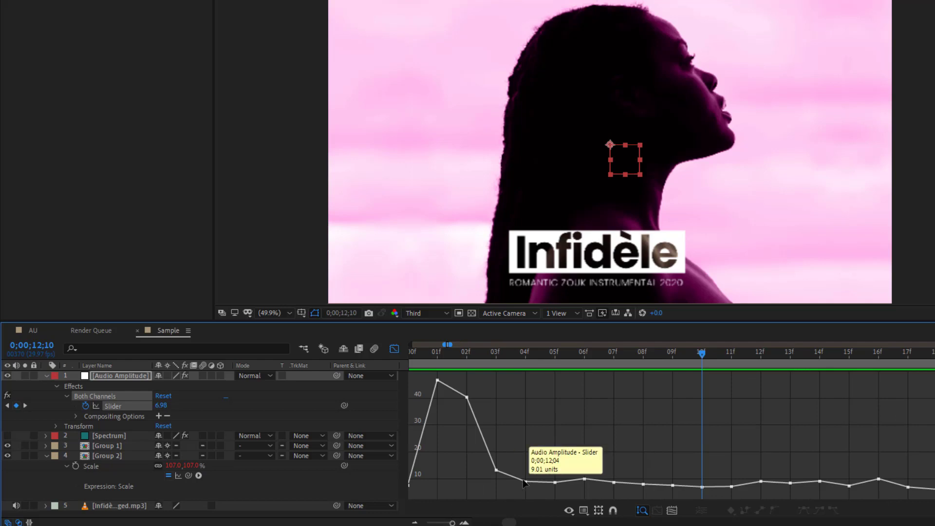
mouse_move(558, 484)
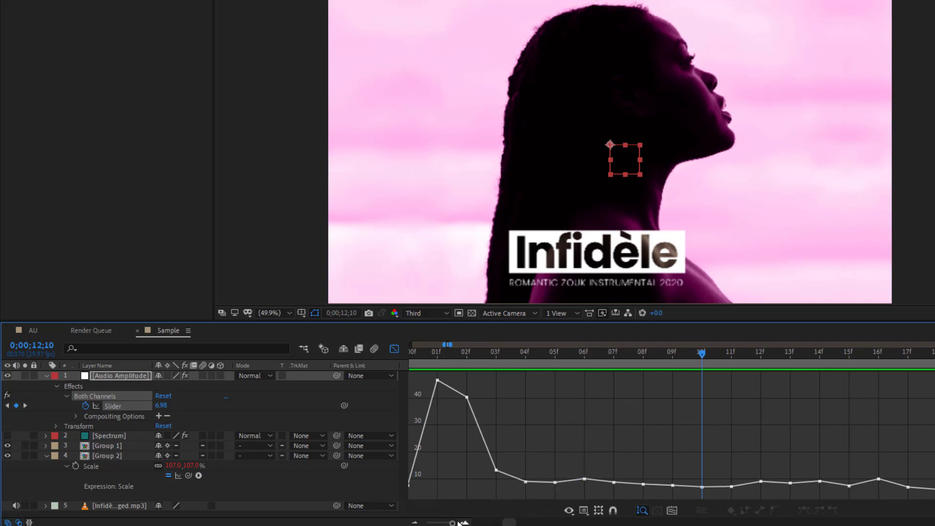
left_click_drag(449, 523, 446, 523)
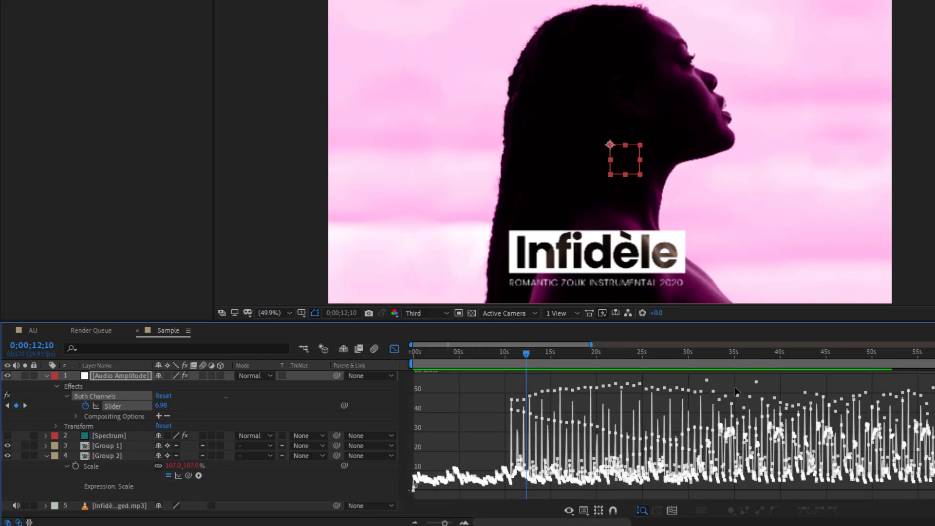
mouse_move(708, 383)
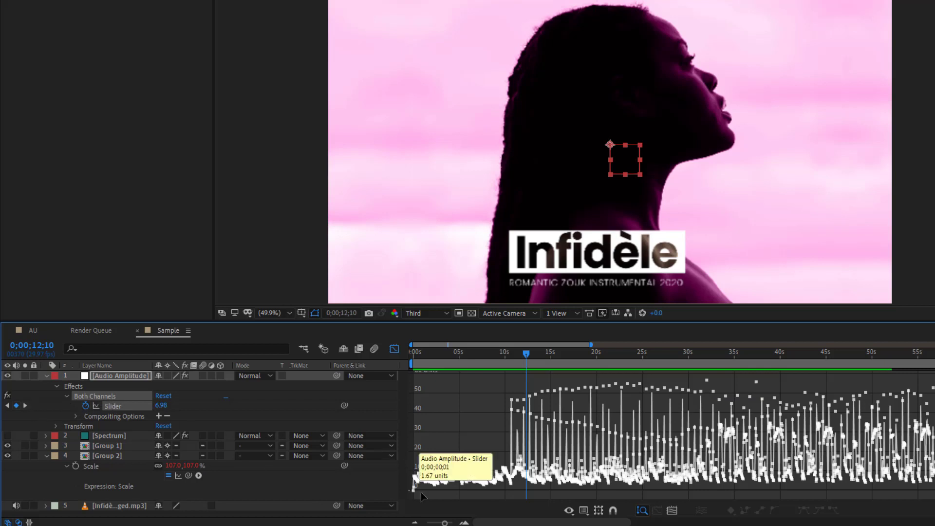
Turn on Show Expression Editor from the Graph Editor's graph type and options menu.
left_click(584, 512)
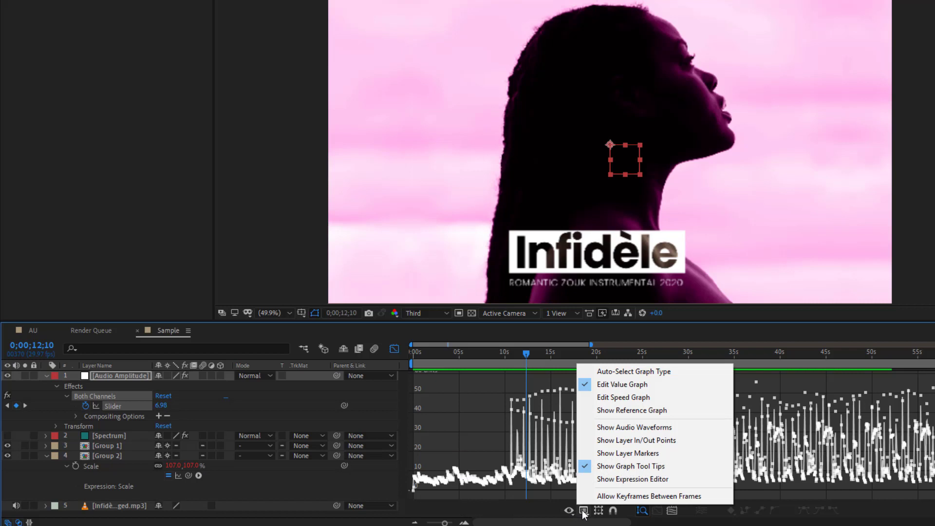
left_click(595, 480)
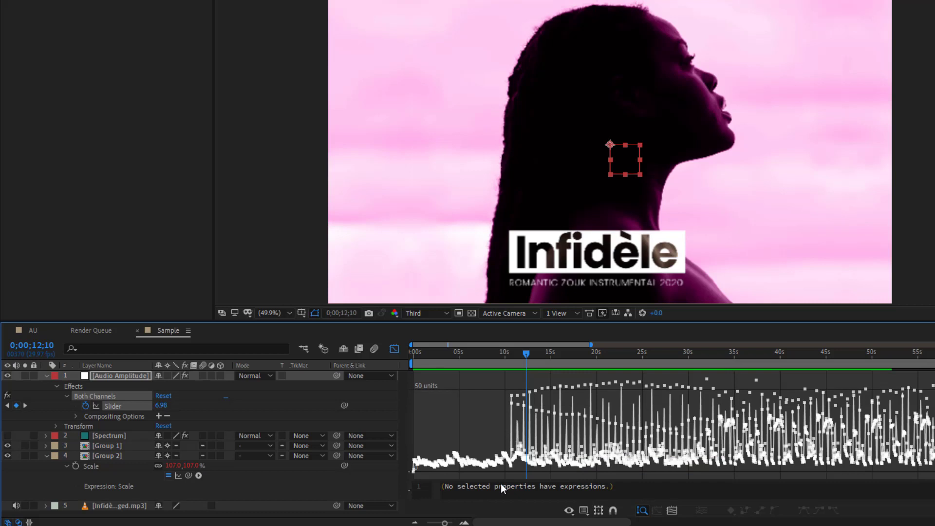
Replace the Slider's effect("Both Channels")(1) expression text with an empty linear() function.
left_click(89, 409, "alt")
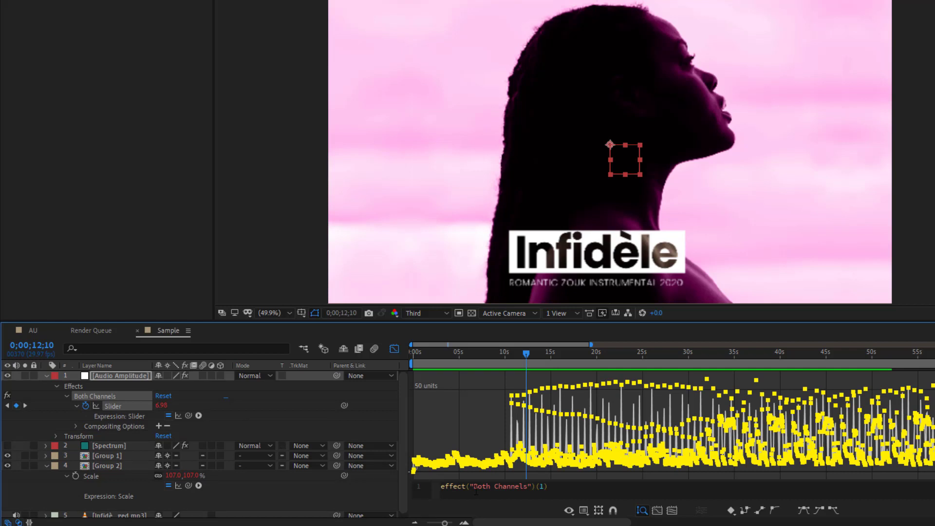
left_click(550, 489)
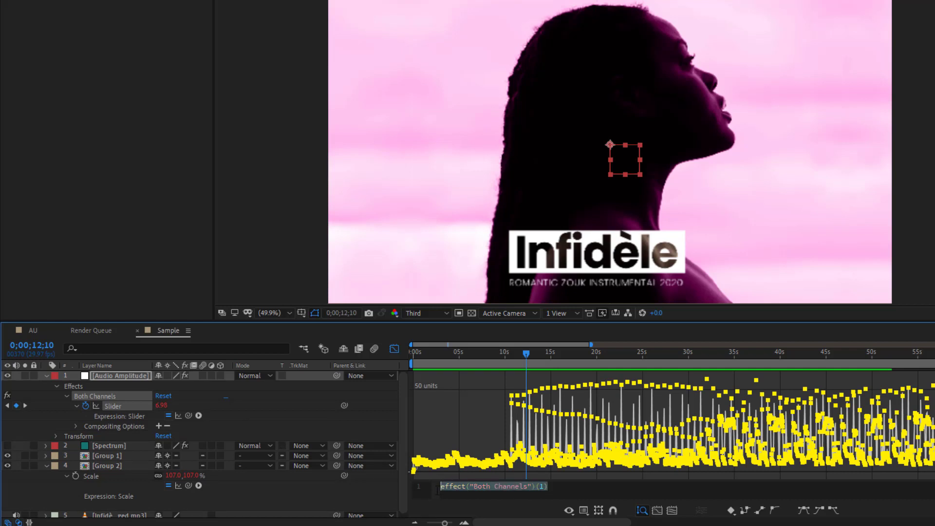
left_click(549, 489)
left_click_drag(557, 485, 441, 486)
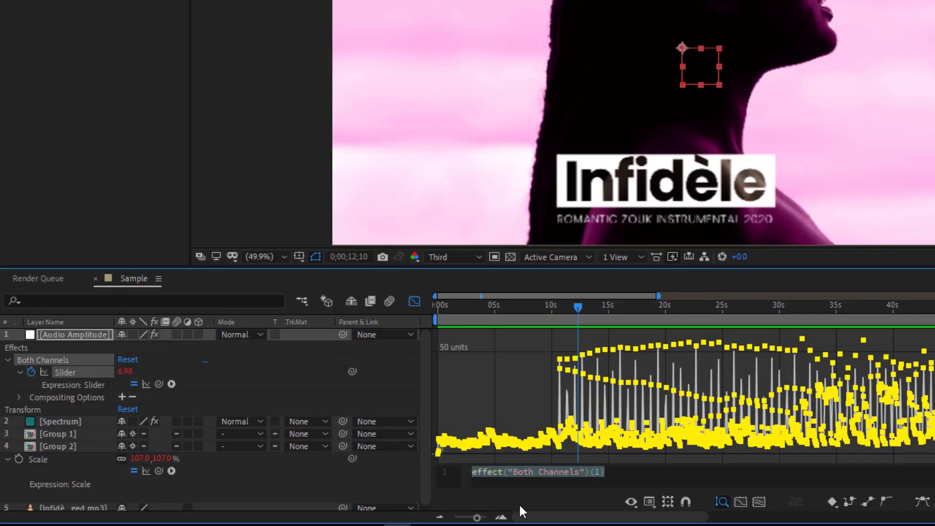
type("l")
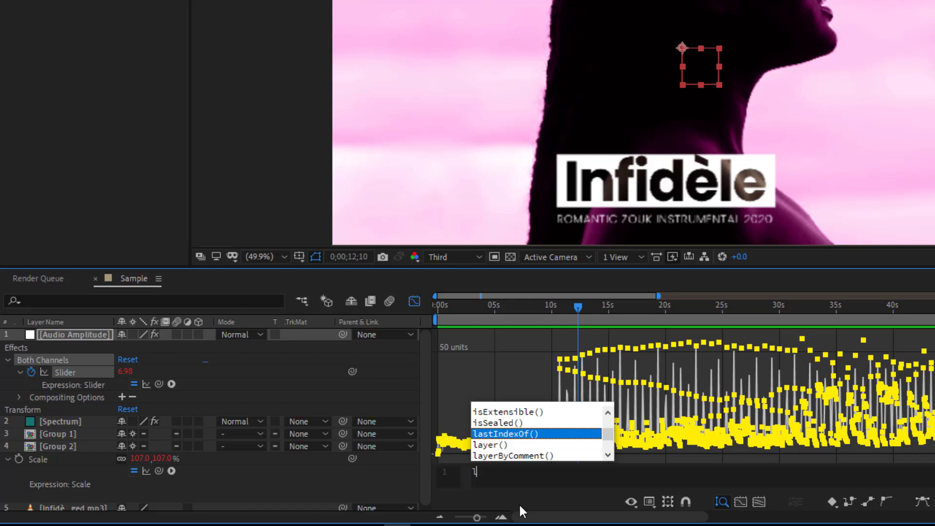
type("ine")
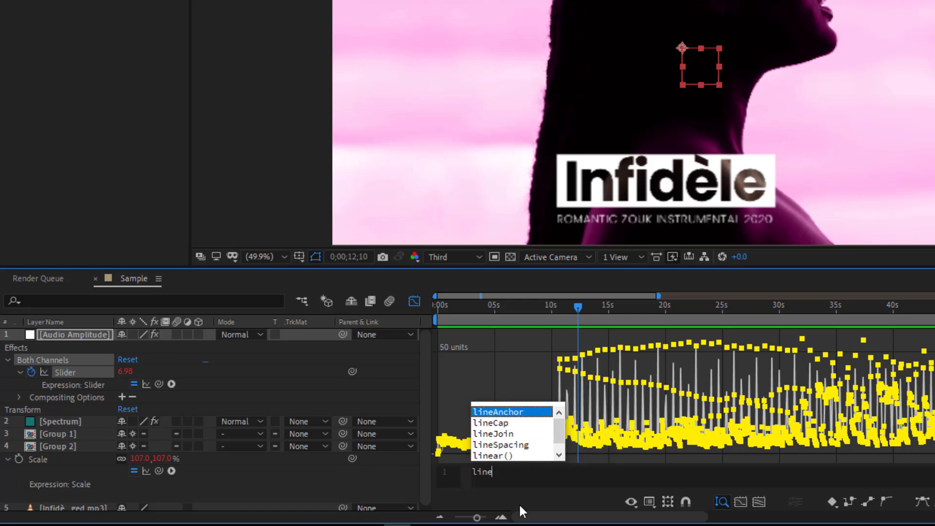
type("a")
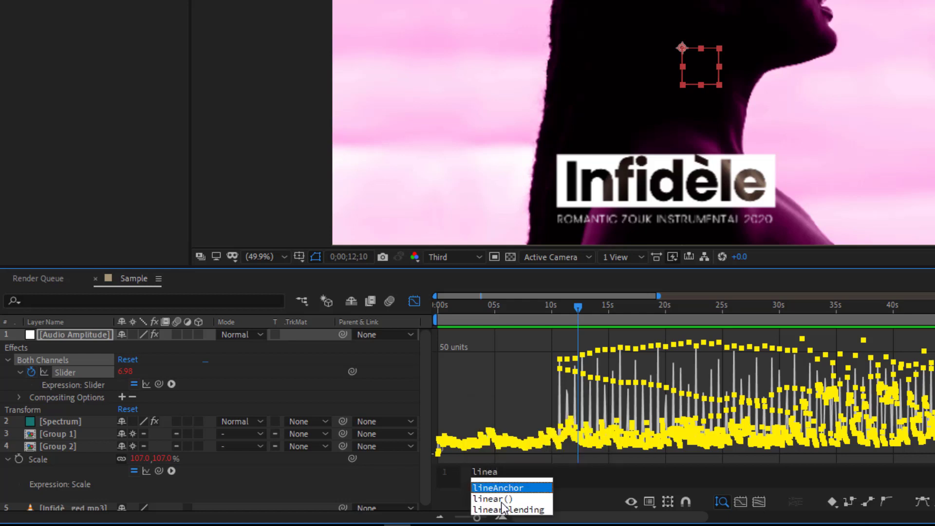
double_click(502, 498)
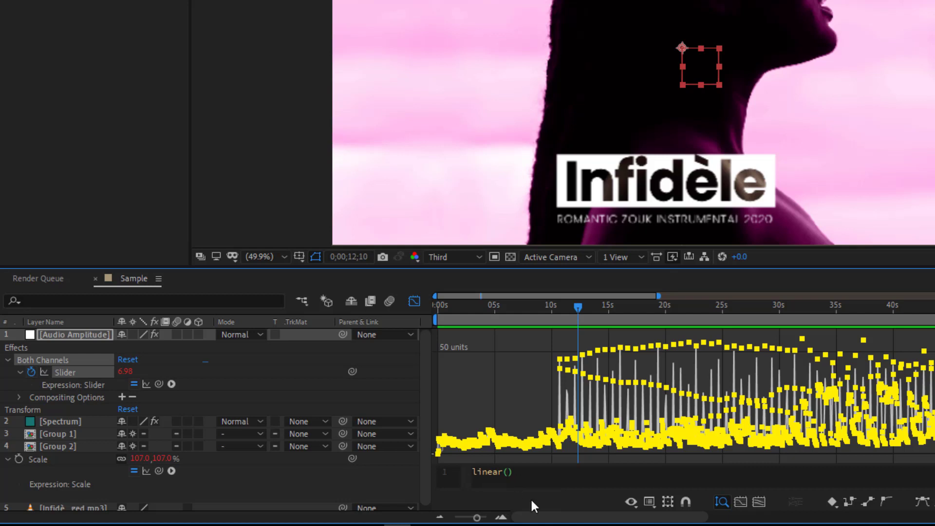
Complete the expression as linear(value,10,45,0,3), commit it, and rewind to 0:00.
type("valu")
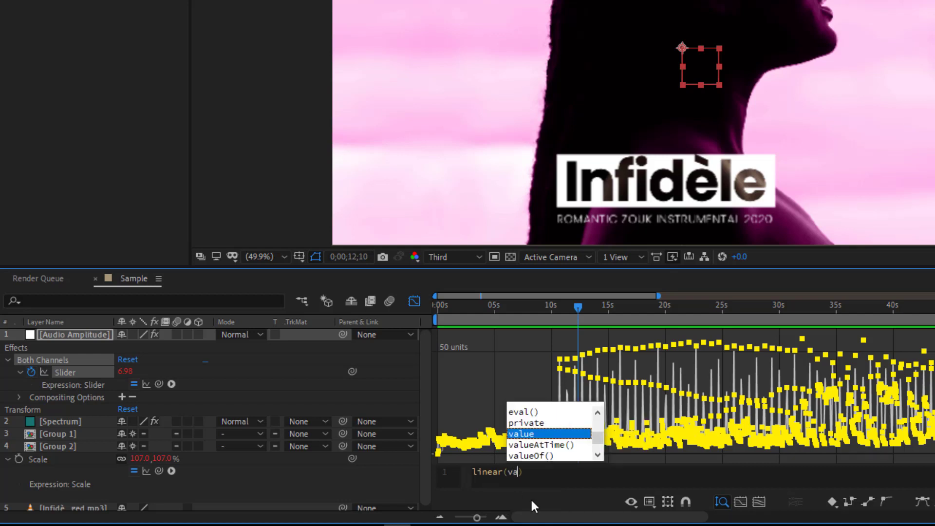
type("e")
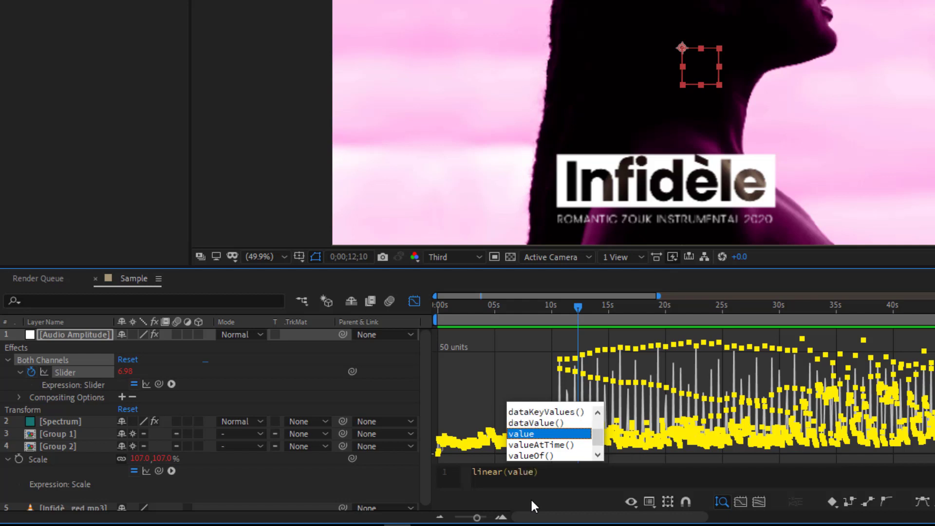
type(",10,")
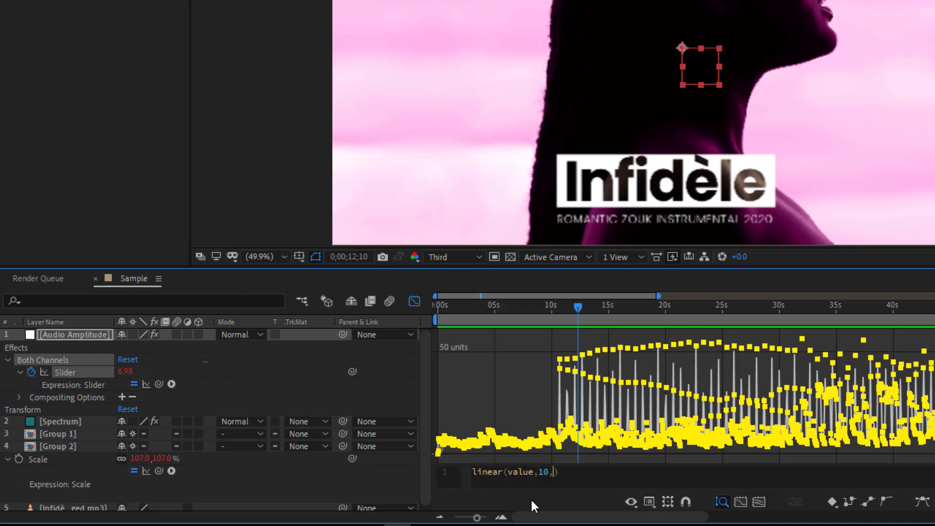
type("45,")
type("0,")
type("3")
left_click(537, 422)
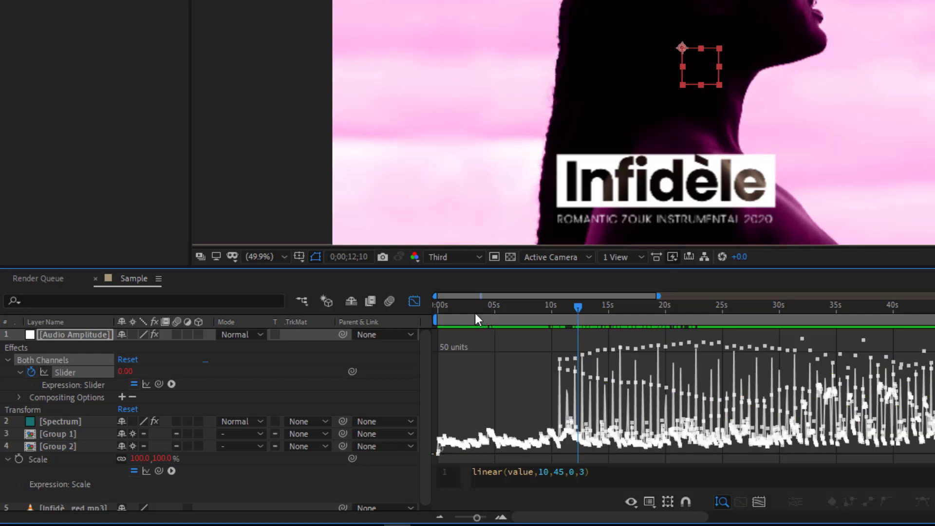
left_click_drag(459, 310, 425, 309)
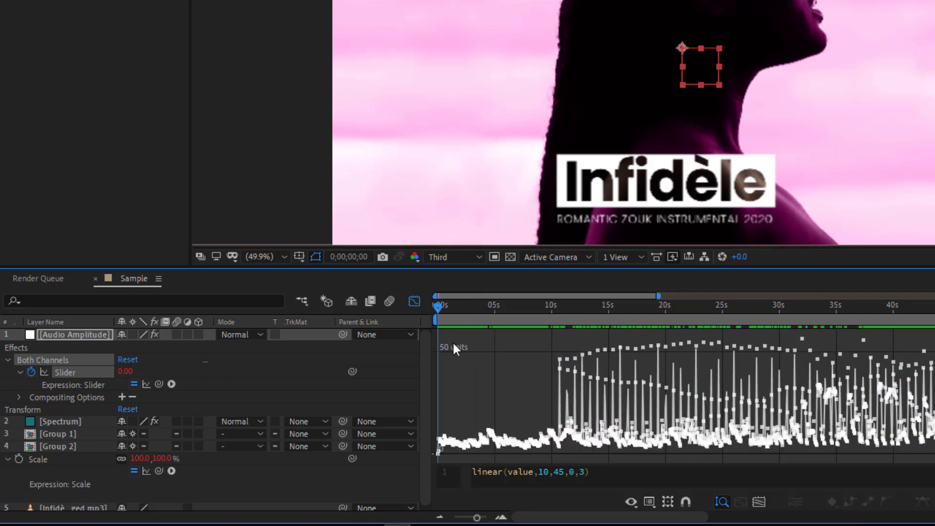
Preview the Sample comp with its music to check the remapped scale pulsing.
key("space")
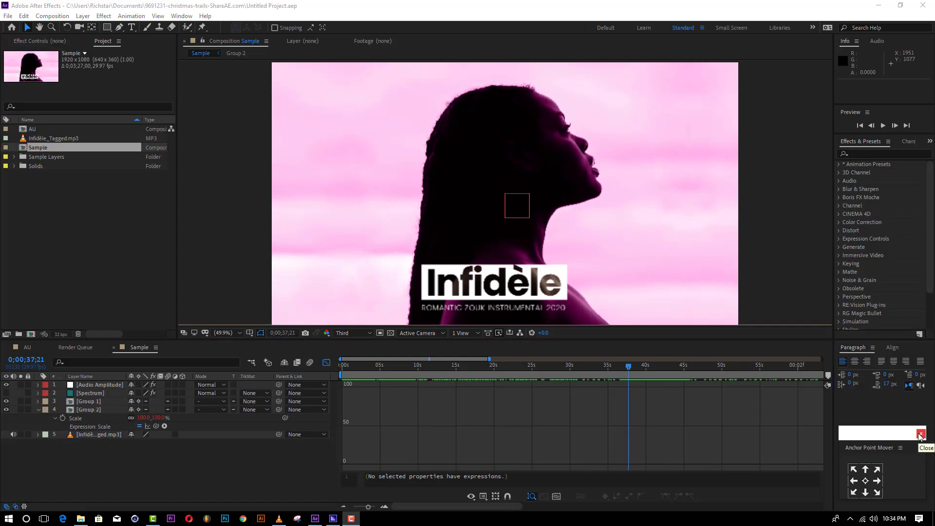
left_click(52, 16)
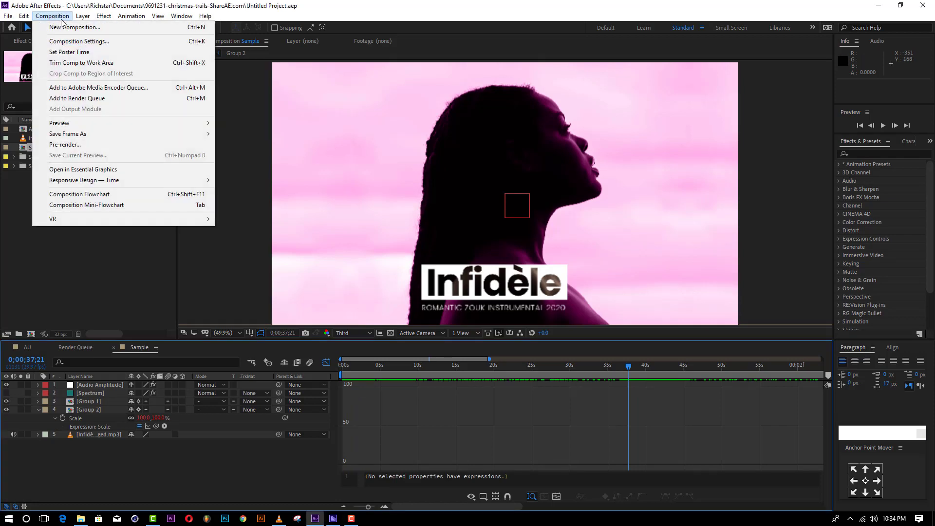
Queue Sample in the Render Queue with a QuickTime output module writing Sample.mov.
left_click(90, 145)
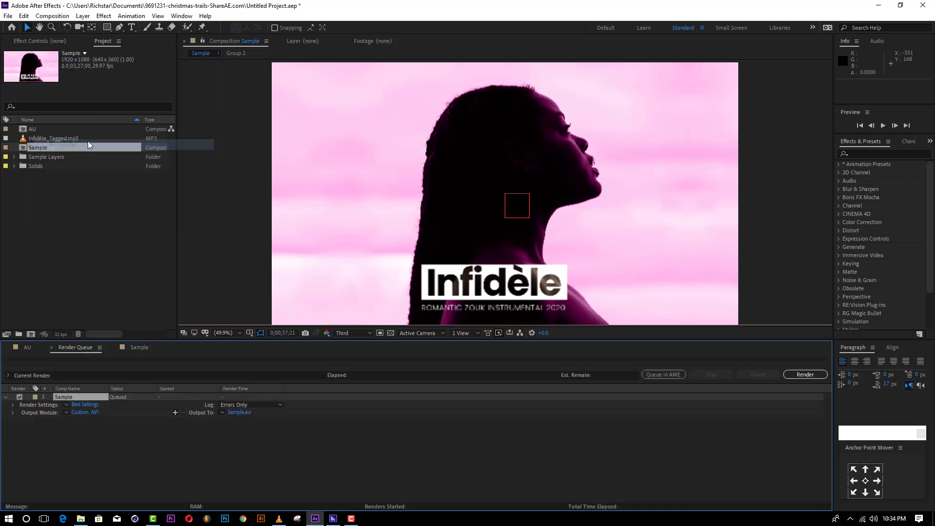
left_click(90, 413)
left_click(412, 141)
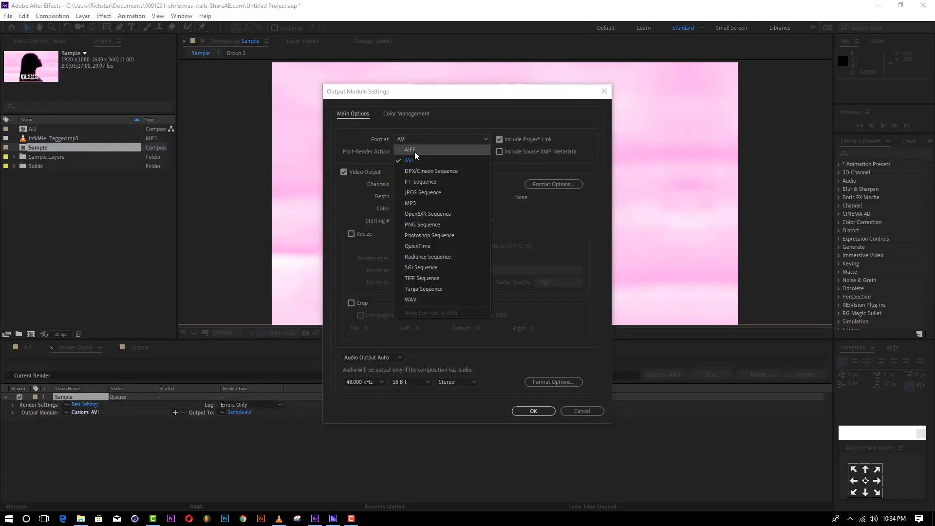
left_click(415, 248)
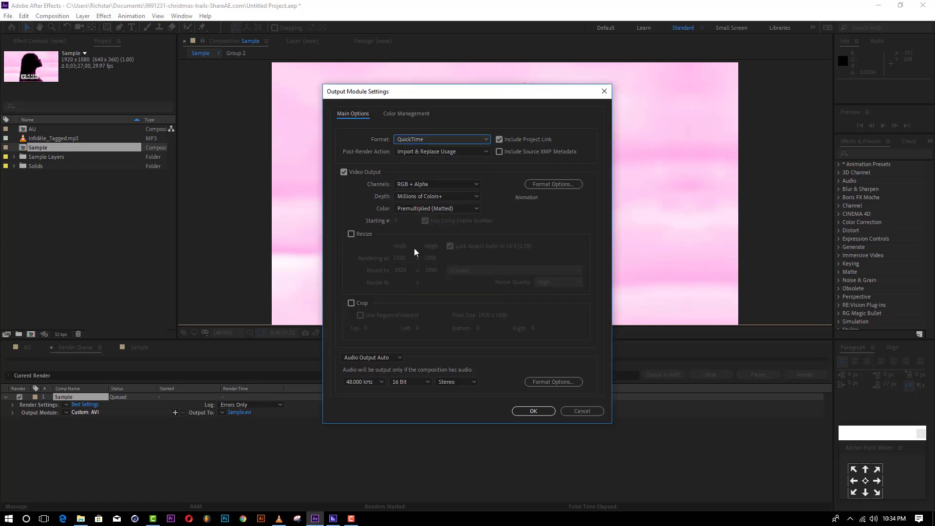
left_click(534, 412)
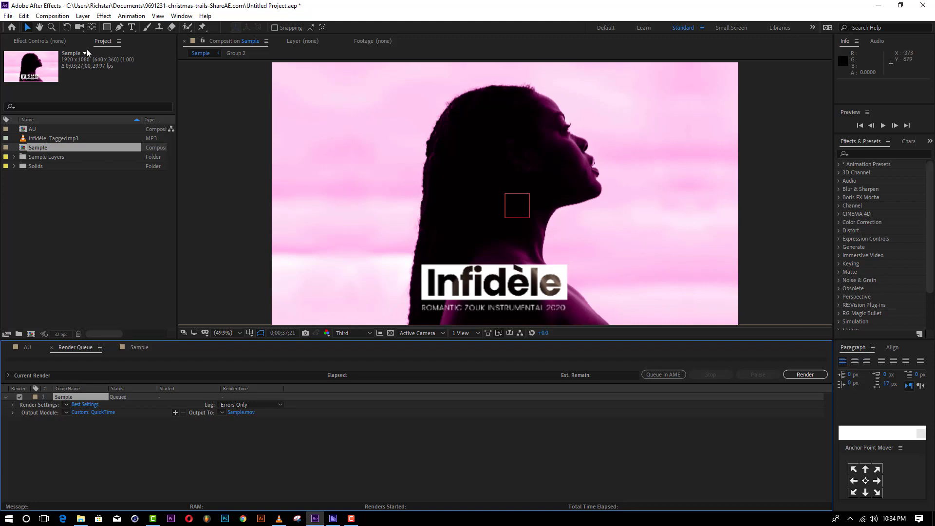
left_click(51, 16)
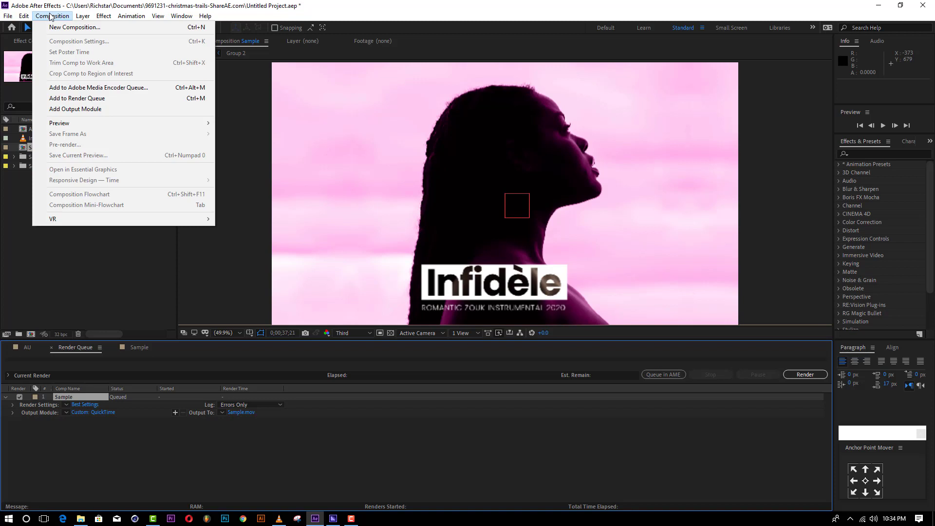
Send Sample to the Media Encoder queue as an H.264 job and open its export settings.
left_click(98, 90)
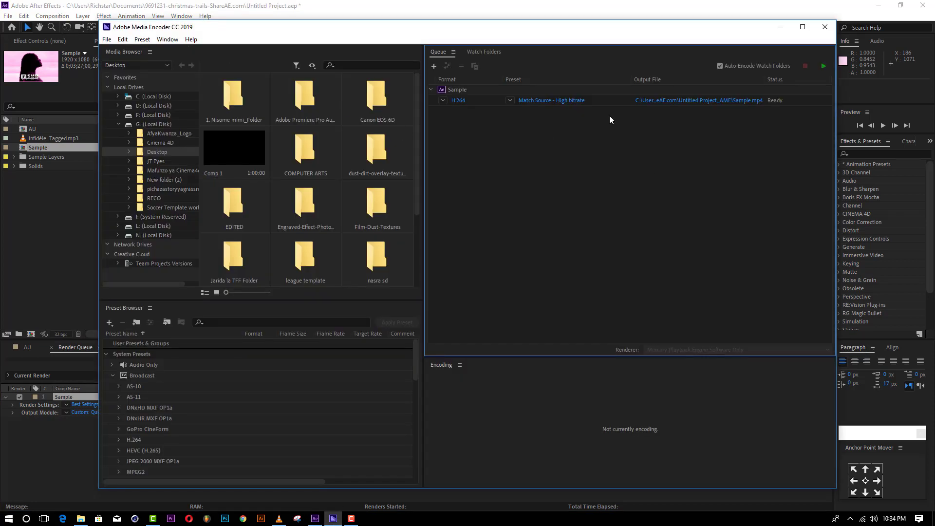
left_click(587, 100)
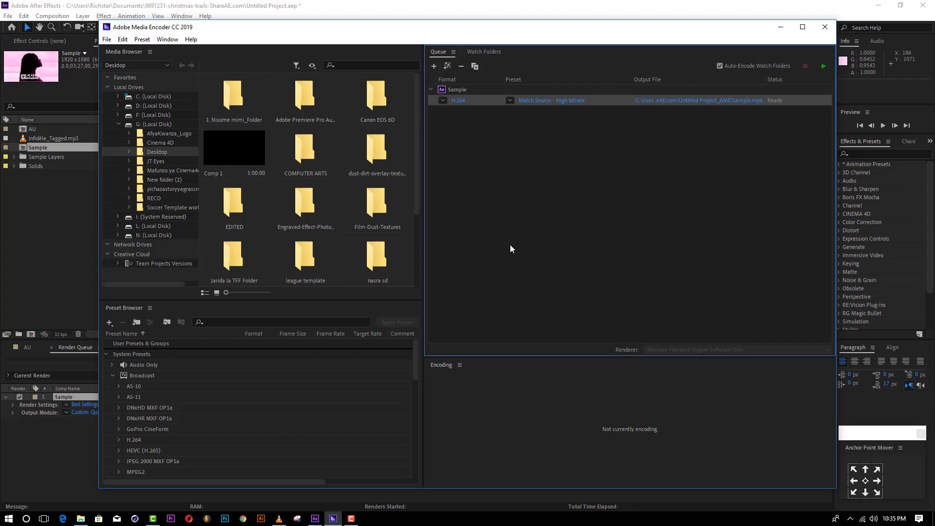
left_click(454, 100)
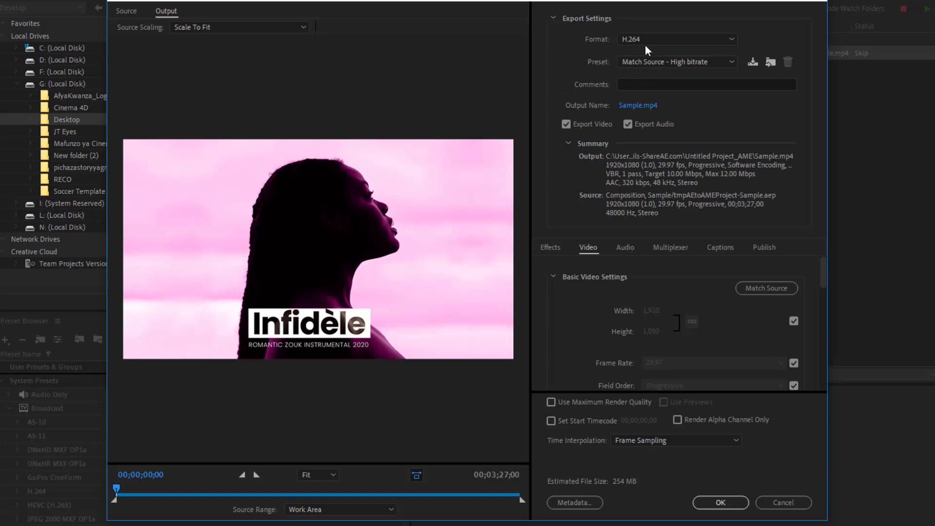
Keep the H.264 format and set the Video Target Bitrate to 5 Mbps.
left_click(601, 91)
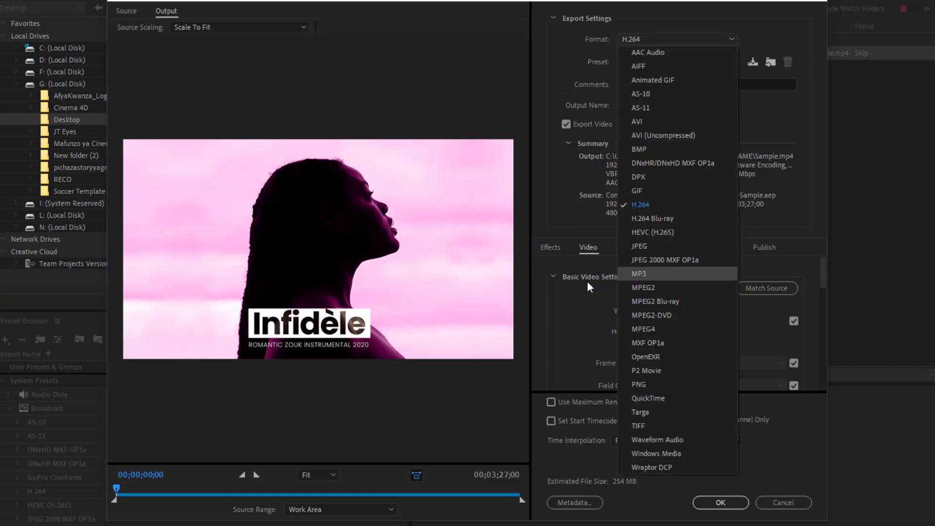
left_click(564, 319)
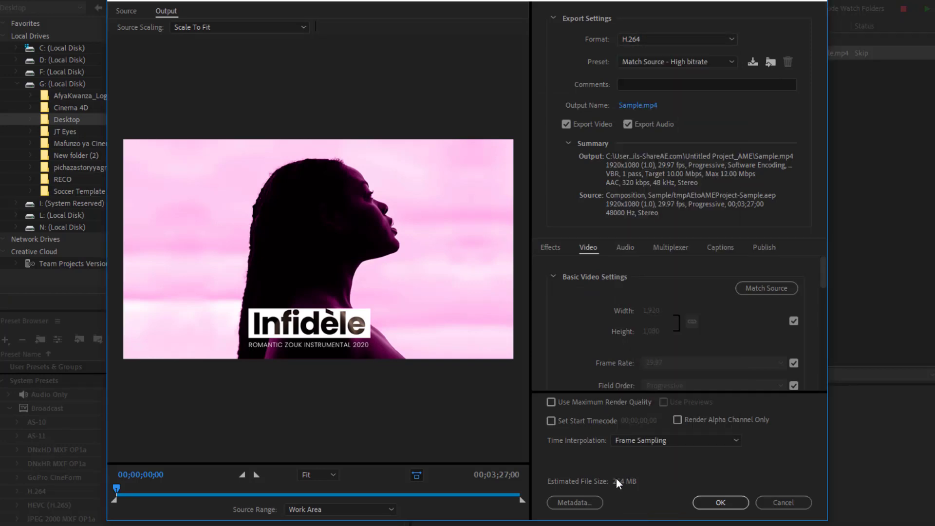
scroll(614, 364, "down", 2)
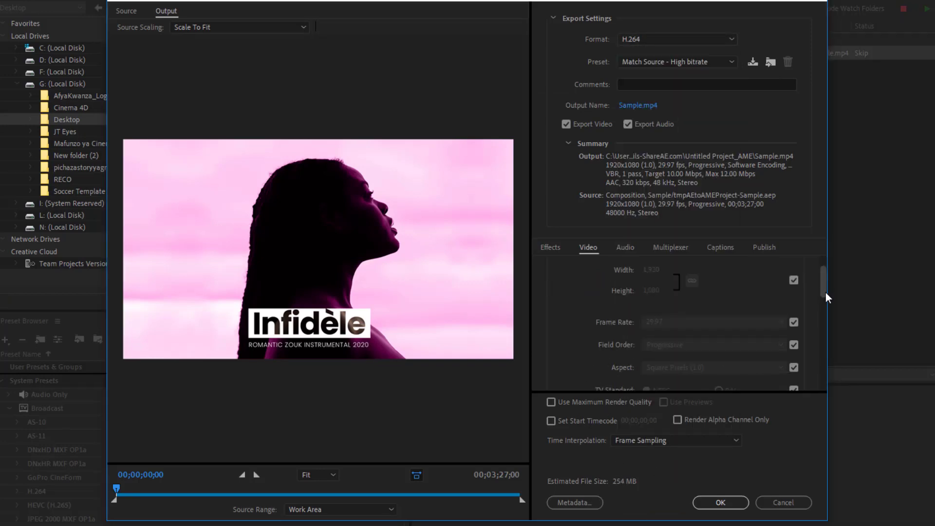
left_click_drag(826, 296, 836, 372)
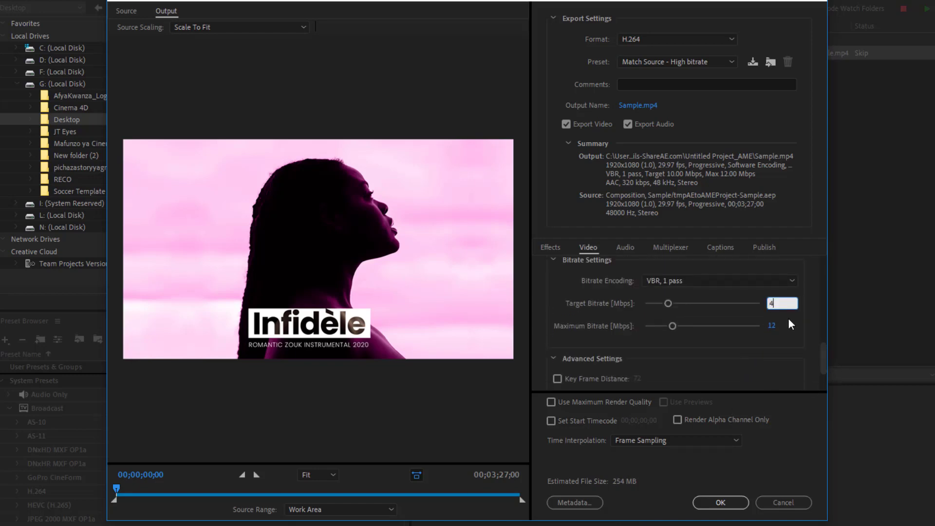
key("Return")
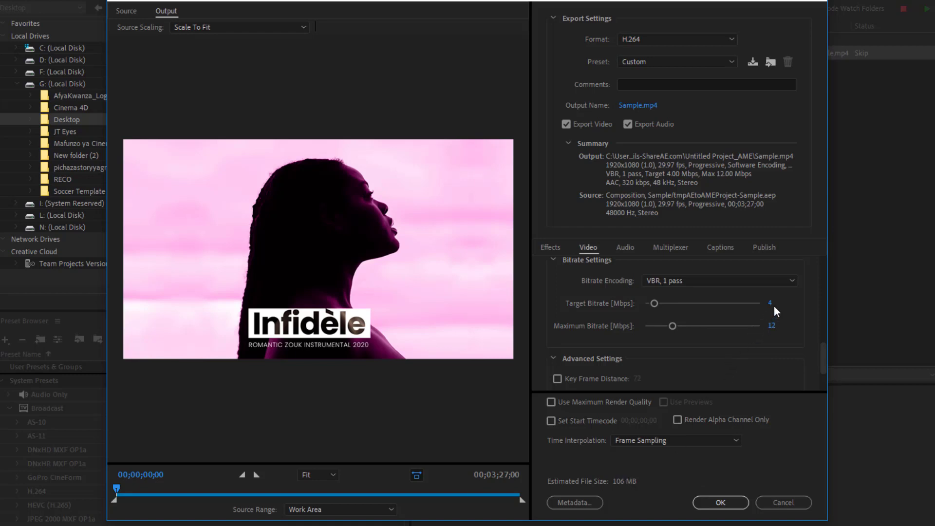
type("5")
key("Return")
Apply the custom 5 Mbps H.264 export settings to the queued Sample job.
left_click(729, 504)
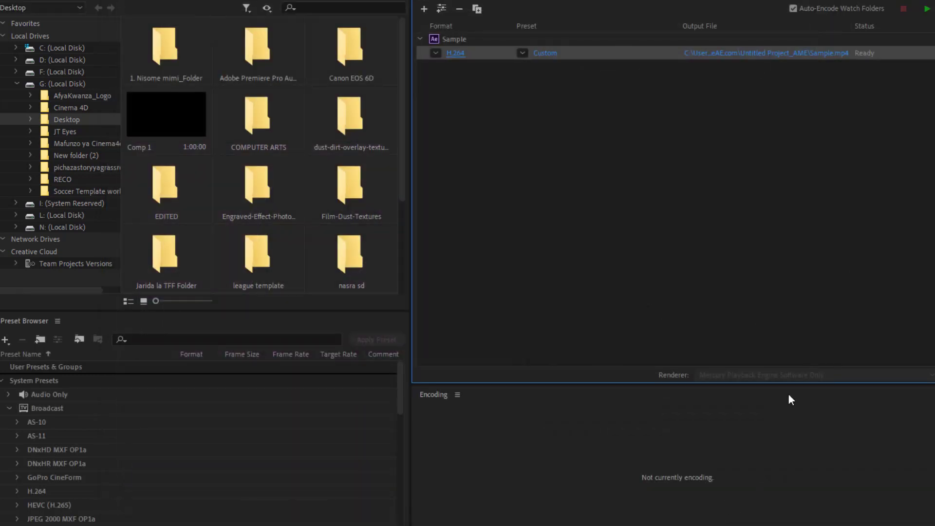